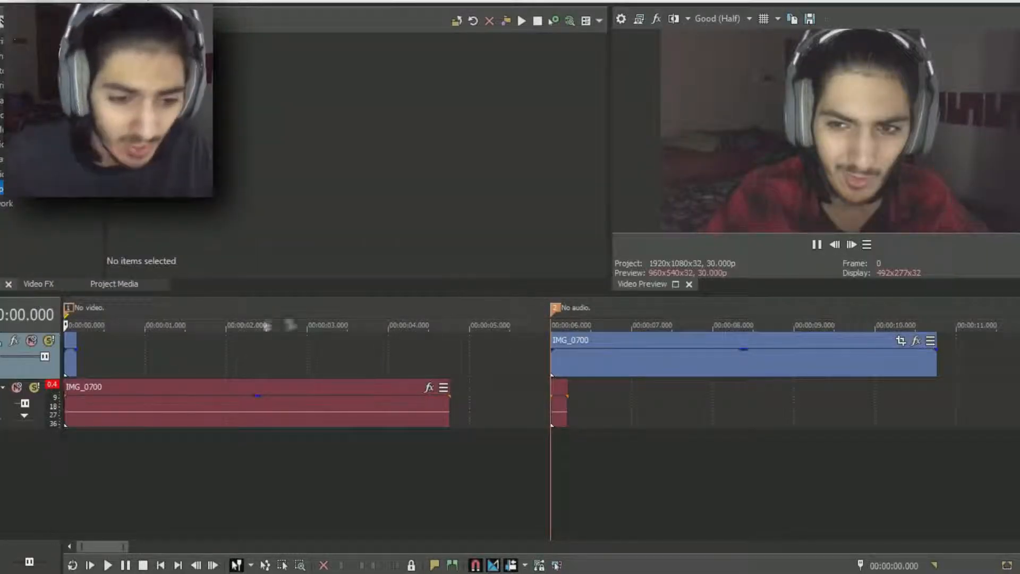
# Switch to HandBrake and open a single video file as the encoding source
pyautogui.press('space')
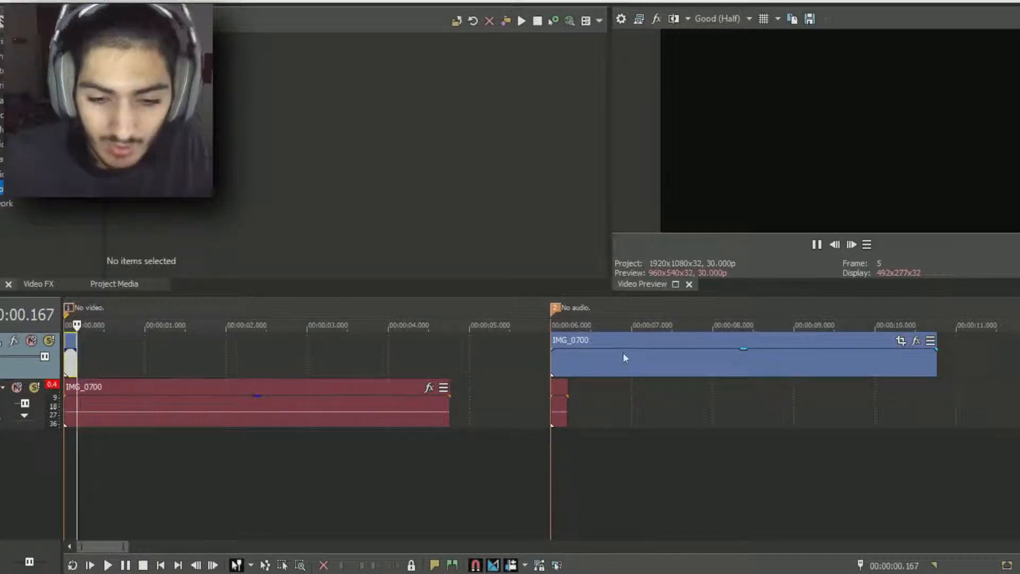
pyautogui.click(490, 573)
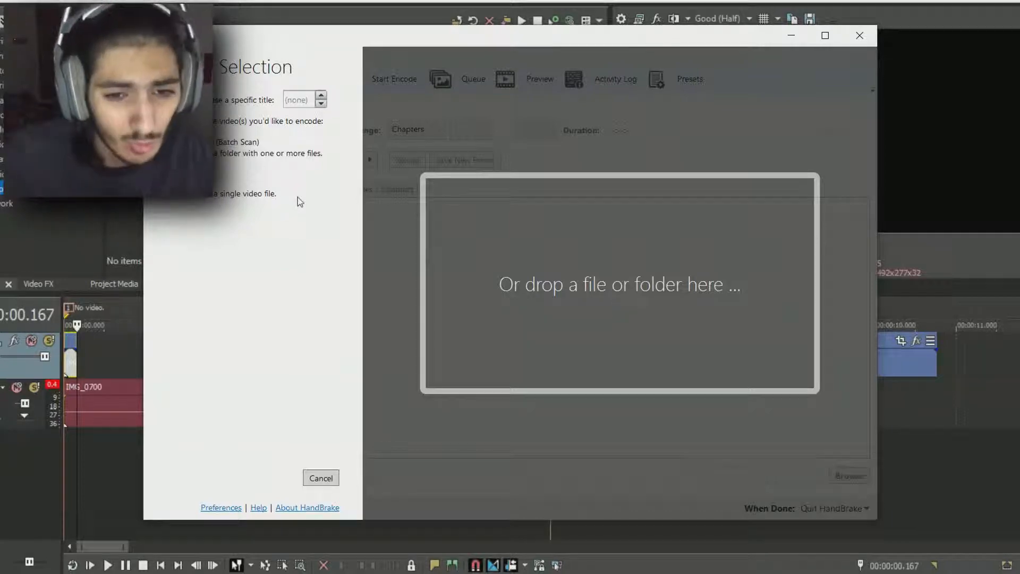
pyautogui.moveTo(297, 35); pyautogui.dragTo(610, 52)
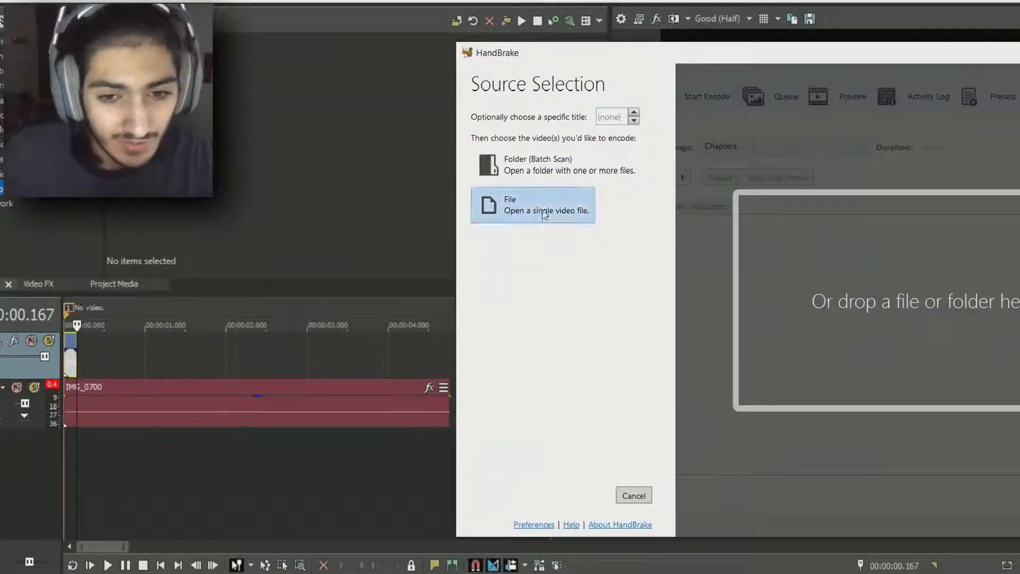
pyautogui.click(544, 210)
pyautogui.moveTo(765, 78); pyautogui.dragTo(640, 98)
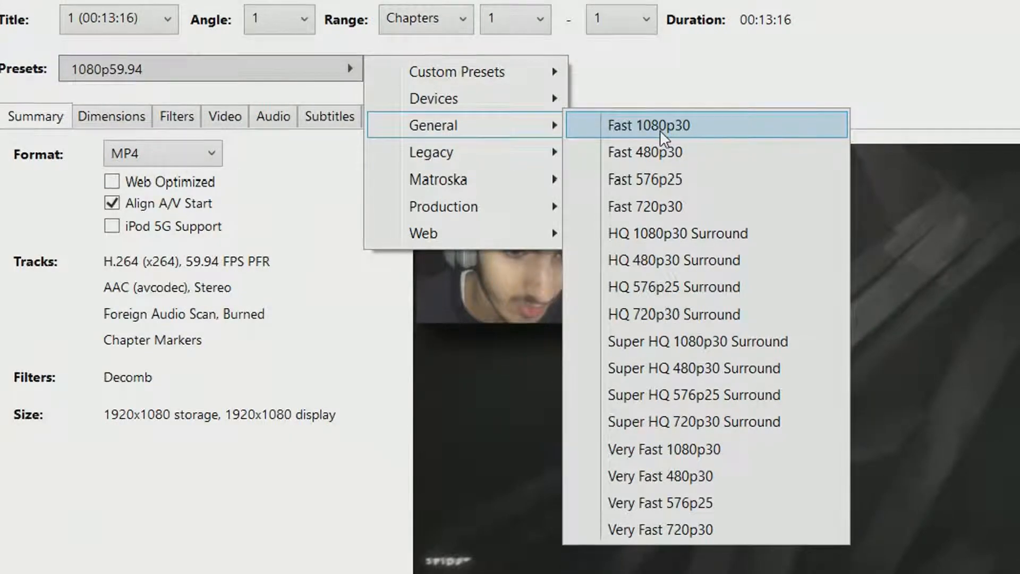
# Apply the General preset Fast 1080p30 and look through the video frame rate options
pyautogui.click(660, 128)
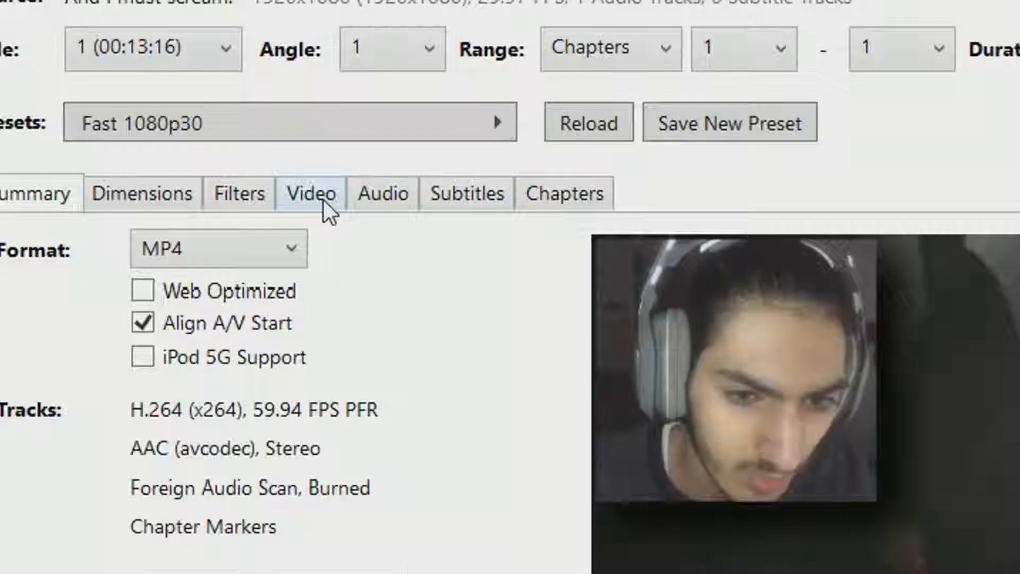
pyautogui.click(99, 132)
pyautogui.click(87, 201)
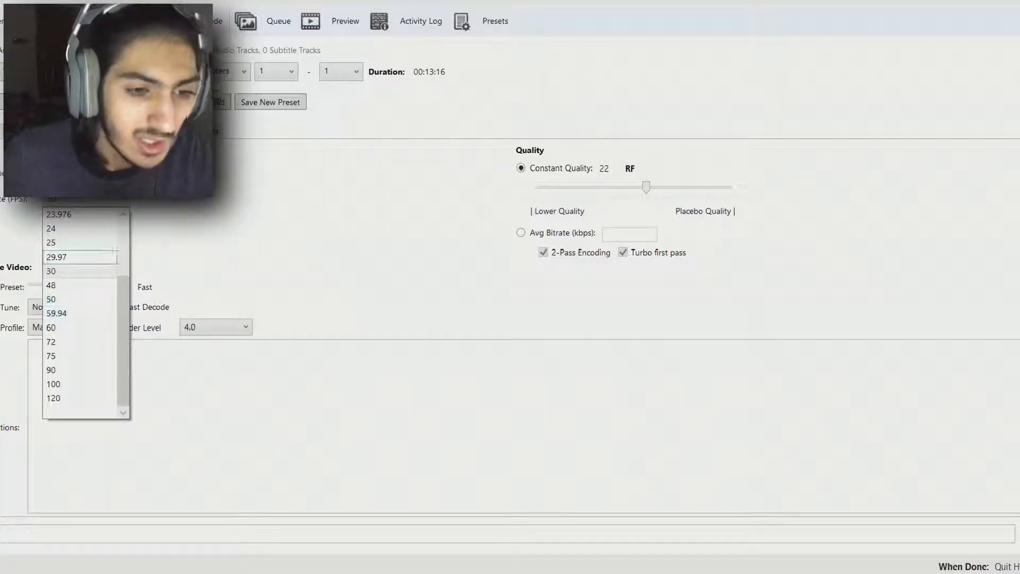
pyautogui.click(227, 216)
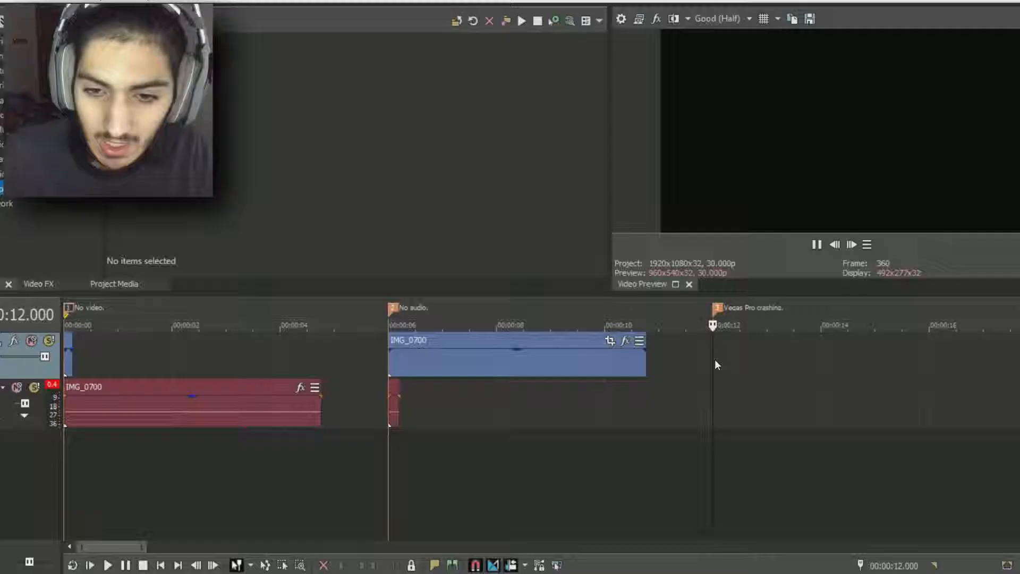
# Open Task Manager and bring up the affinity settings of the VEGAS Pro process in the detailed process list
pyautogui.scroll(-3, 716, 359)
pyautogui.scroll(5, 659, 352)
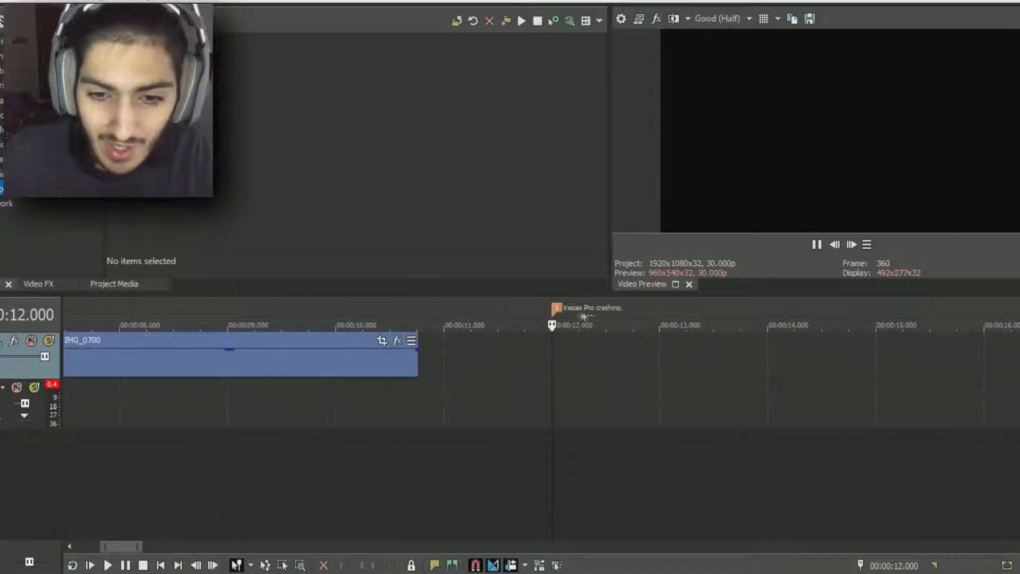
pyautogui.scroll(-3, 619, 390)
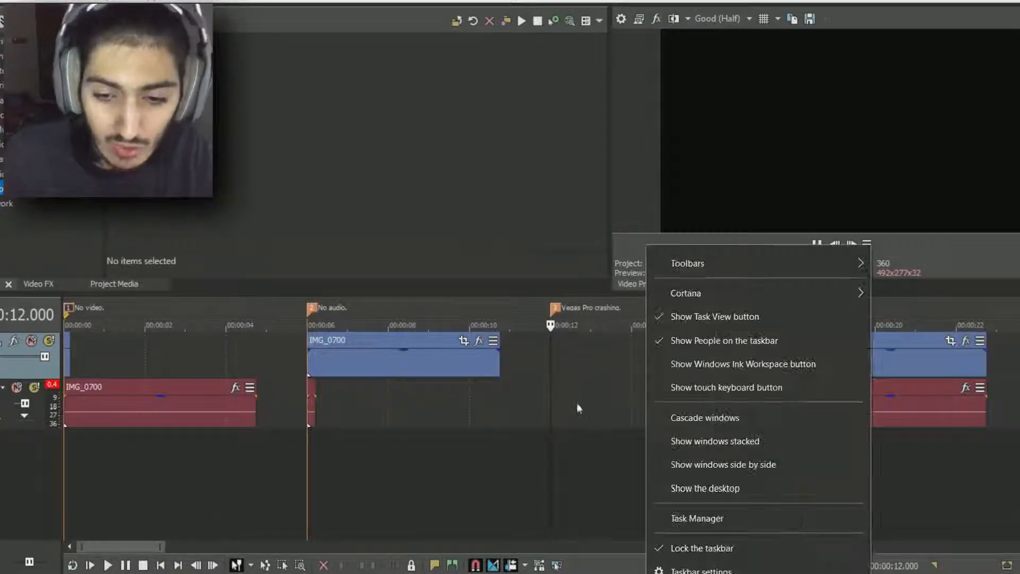
pyautogui.click(720, 520)
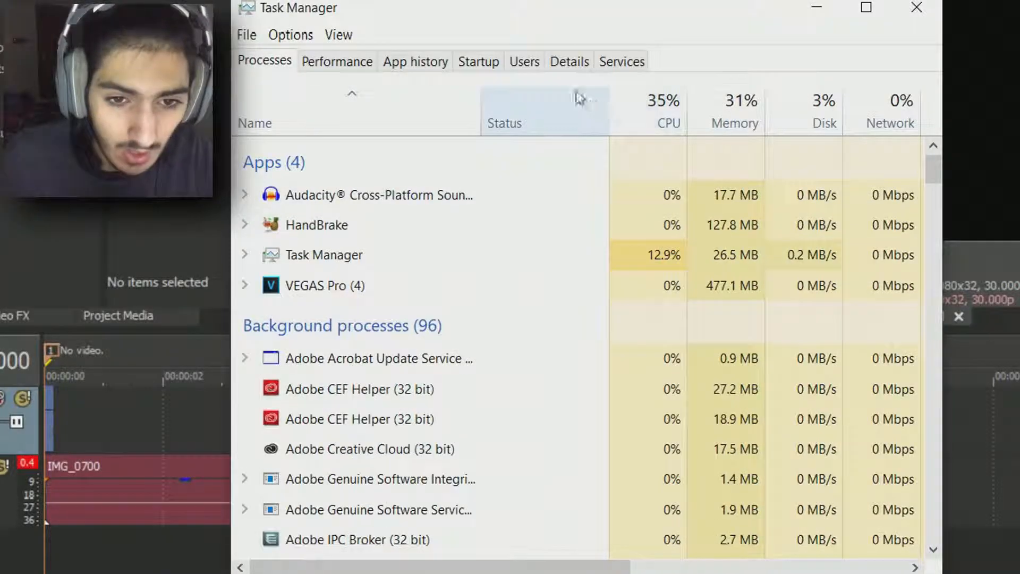
pyautogui.click(579, 67)
pyautogui.scroll(-20, 632, 264)
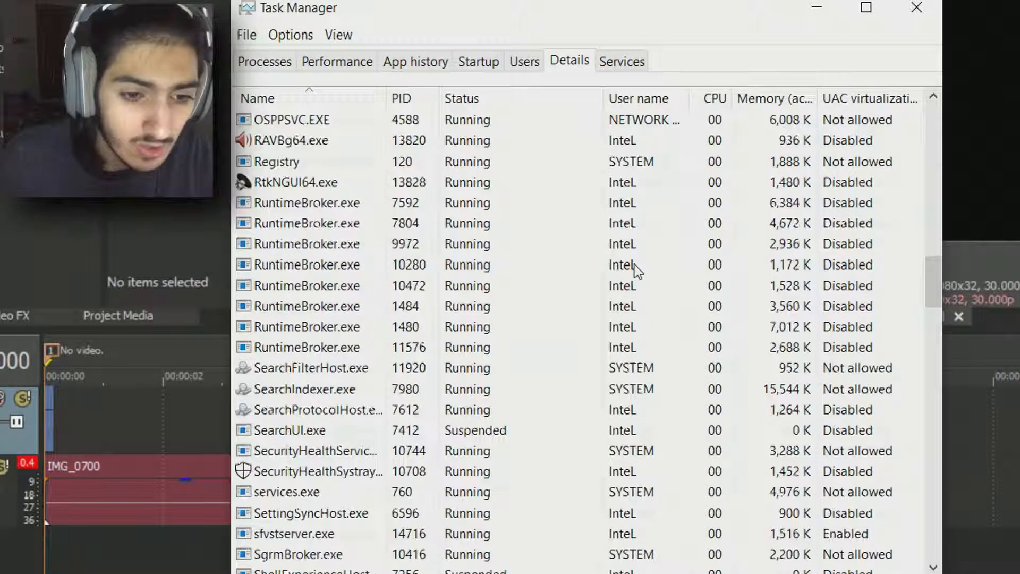
pyautogui.scroll(-12, 630, 264)
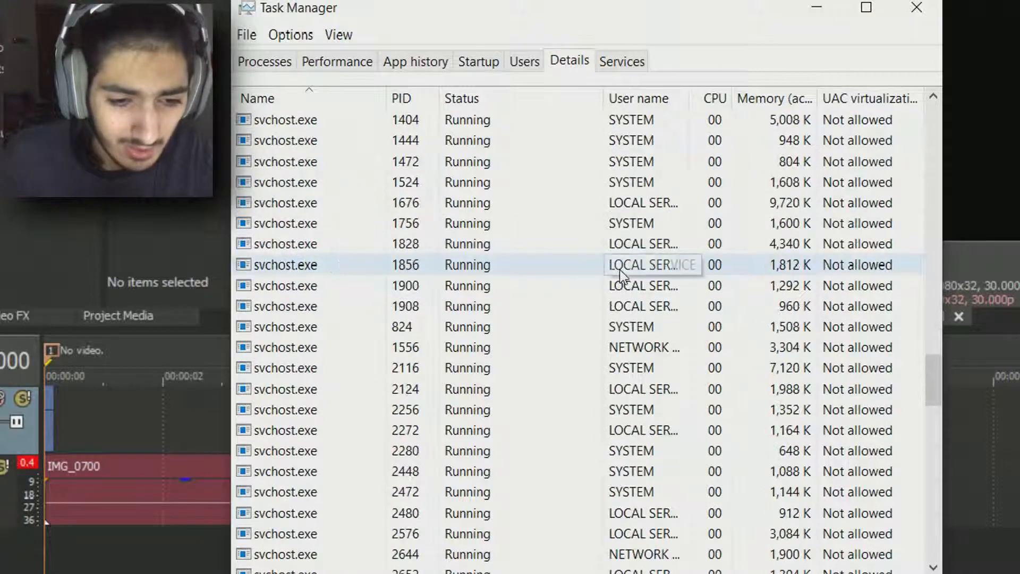
pyautogui.rightClick(301, 306)
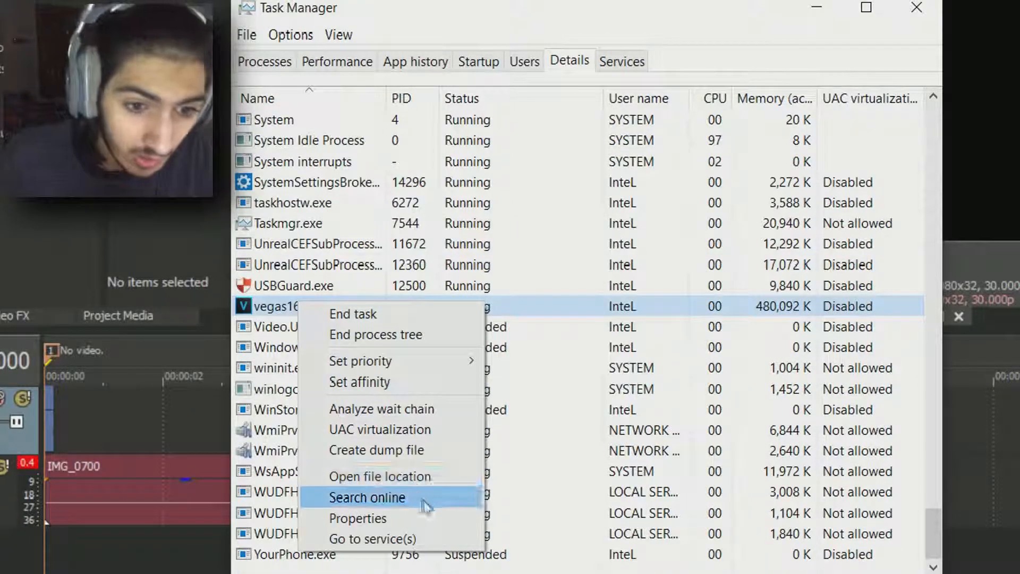
pyautogui.click(397, 382)
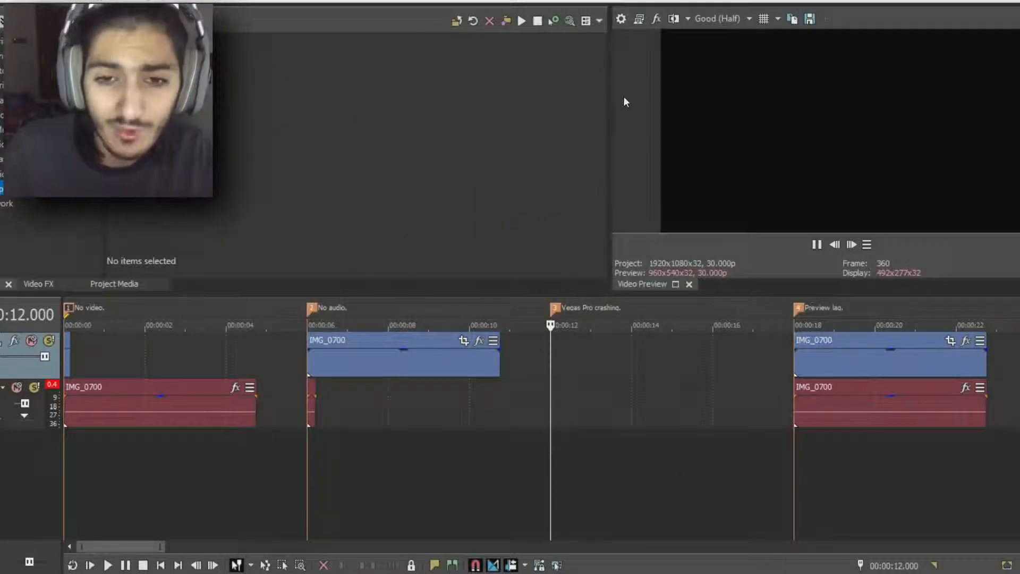
# Review the preview quality levels and the Adjust Size and Quality for Optimal Playback option of the video preview
pyautogui.click(749, 18)
pyautogui.moveTo(749, 82)
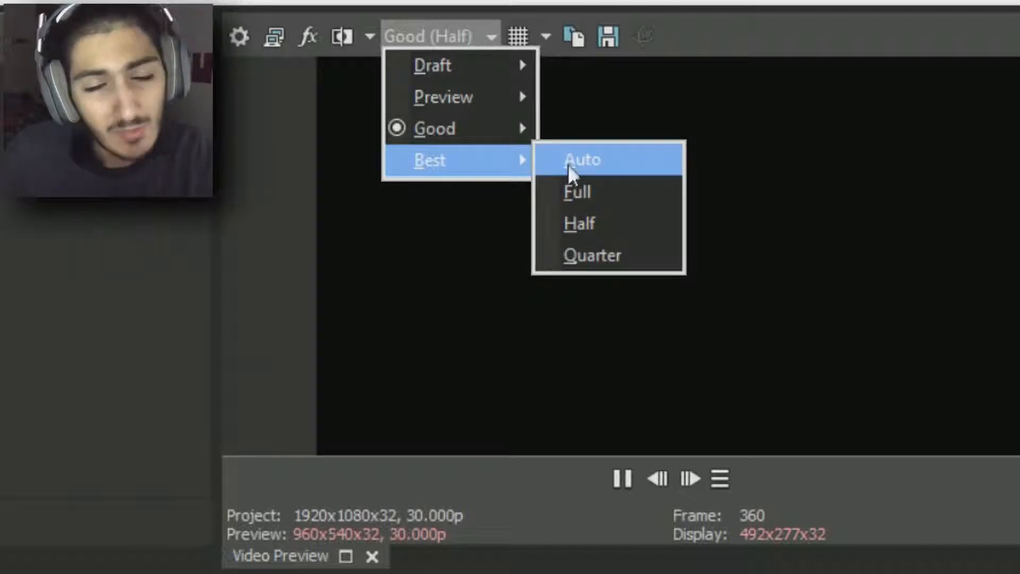
pyautogui.click(284, 198)
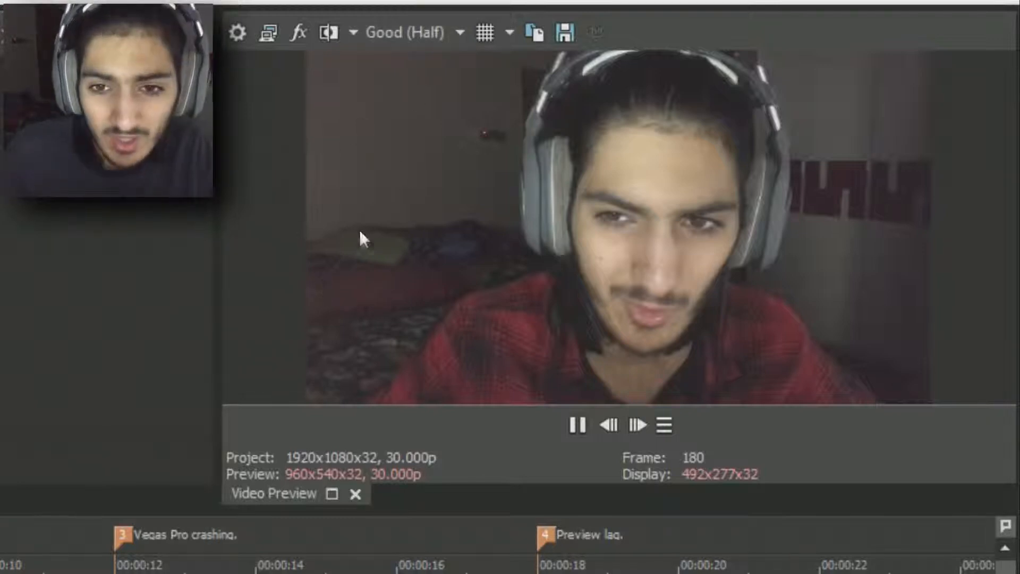
pyautogui.scroll(1, 414, 35)
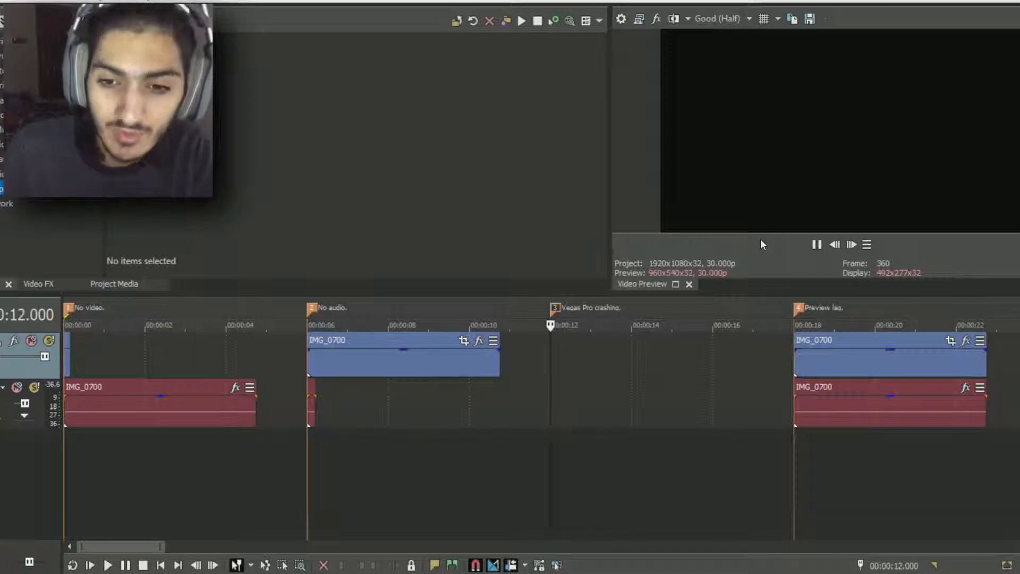
pyautogui.rightClick(457, 427)
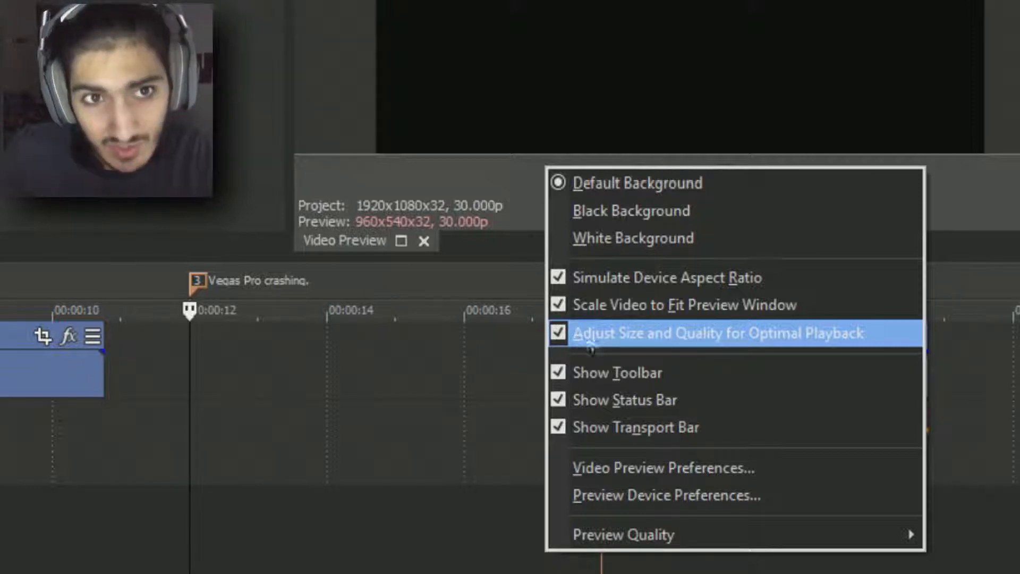
pyautogui.click(654, 332)
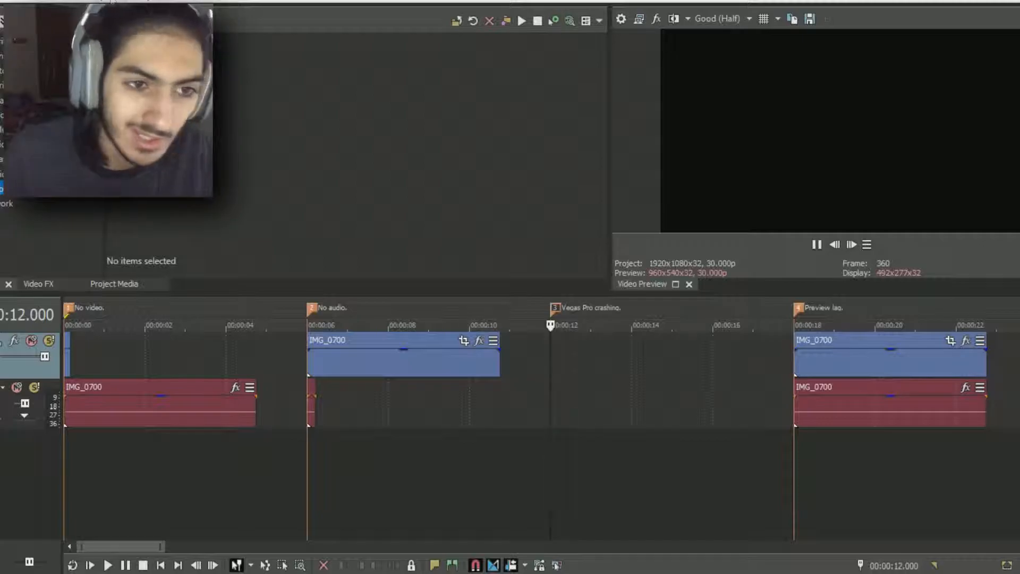
# Open the internal preferences, filter them for "so4" and select the Enable So4 Compound Reader setting
pyautogui.click(399, 63)
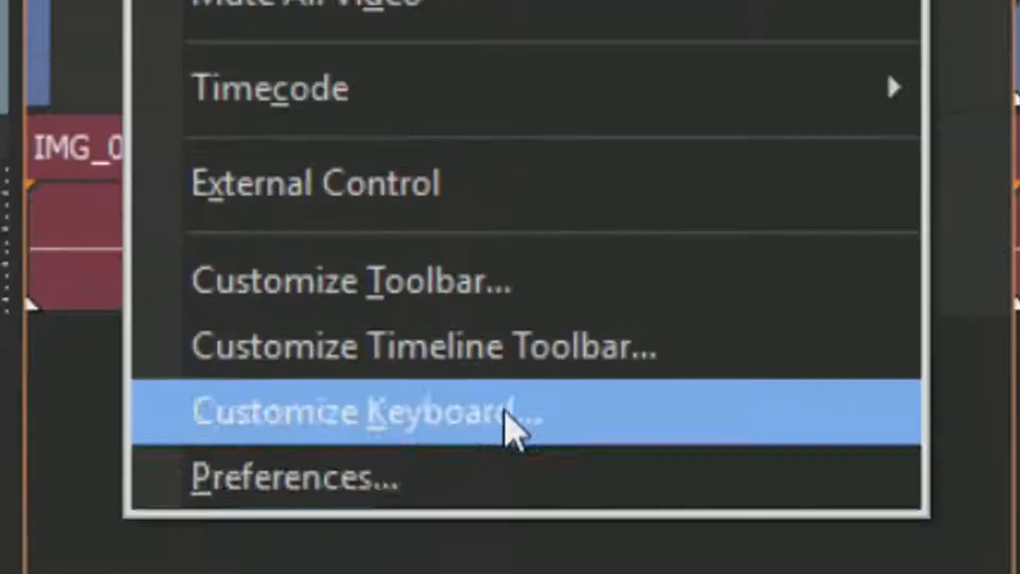
pyautogui.click(478, 477)
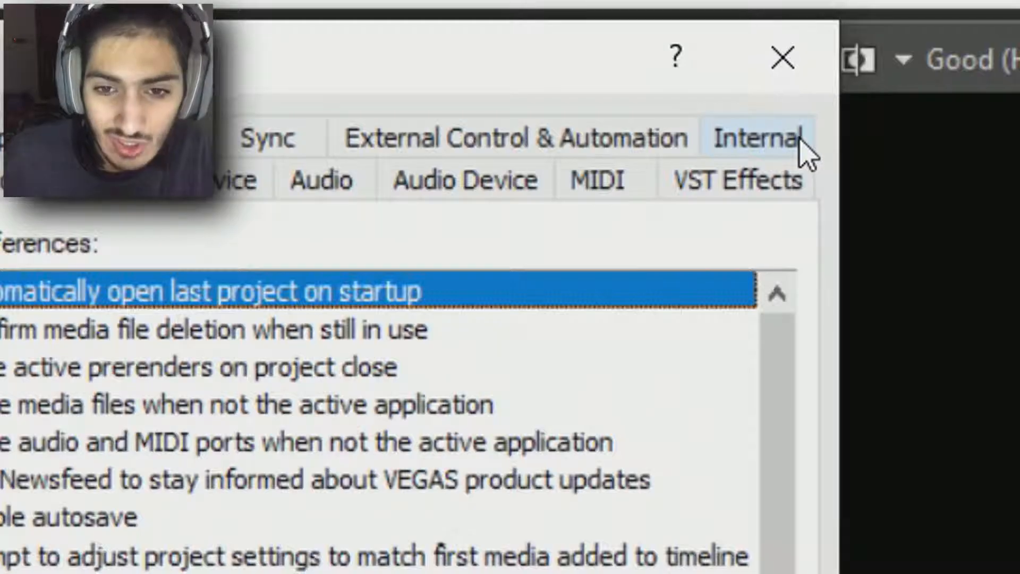
pyautogui.click(800, 150)
pyautogui.click(574, 453)
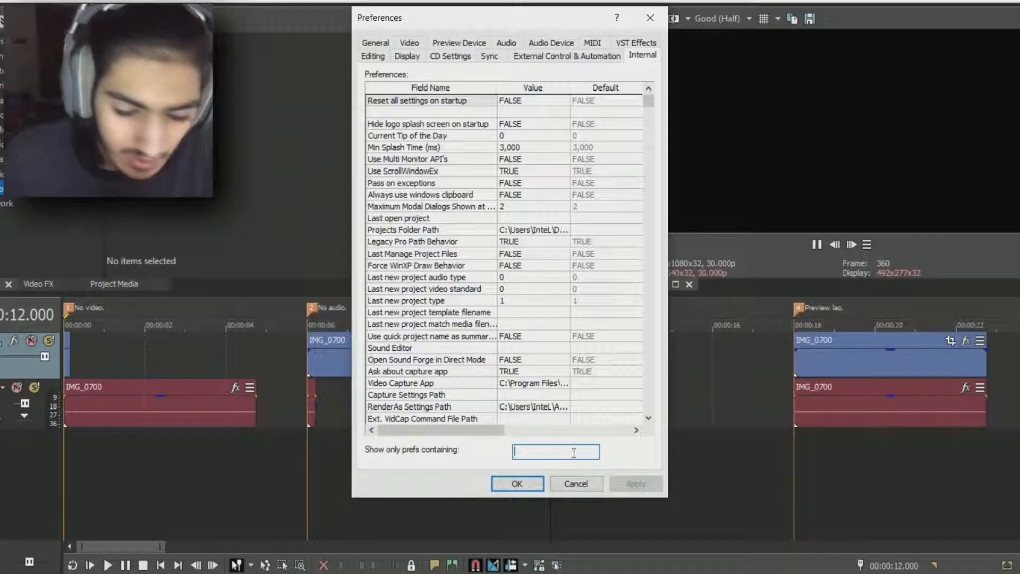
pyautogui.write('so4')
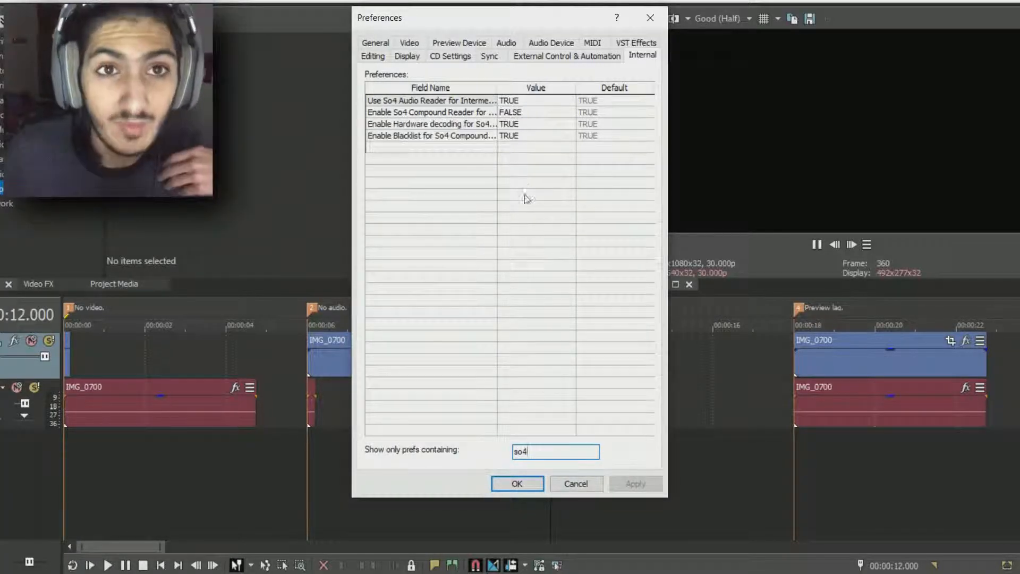
pyautogui.click(470, 113)
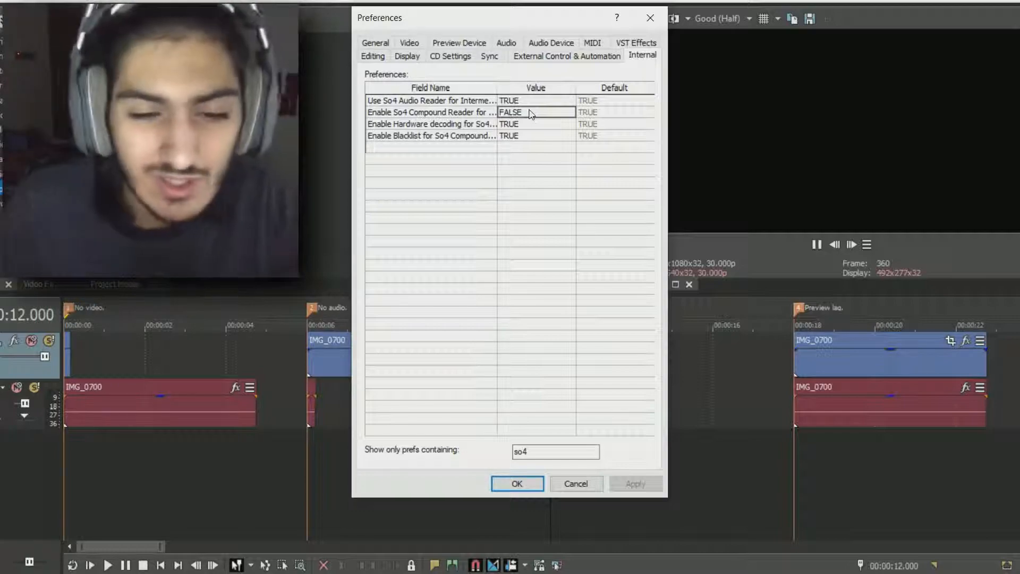
# Replace the internal preferences filter with "enable mult"
pyautogui.doubleClick(514, 453)
pyautogui.press('BackSpace')
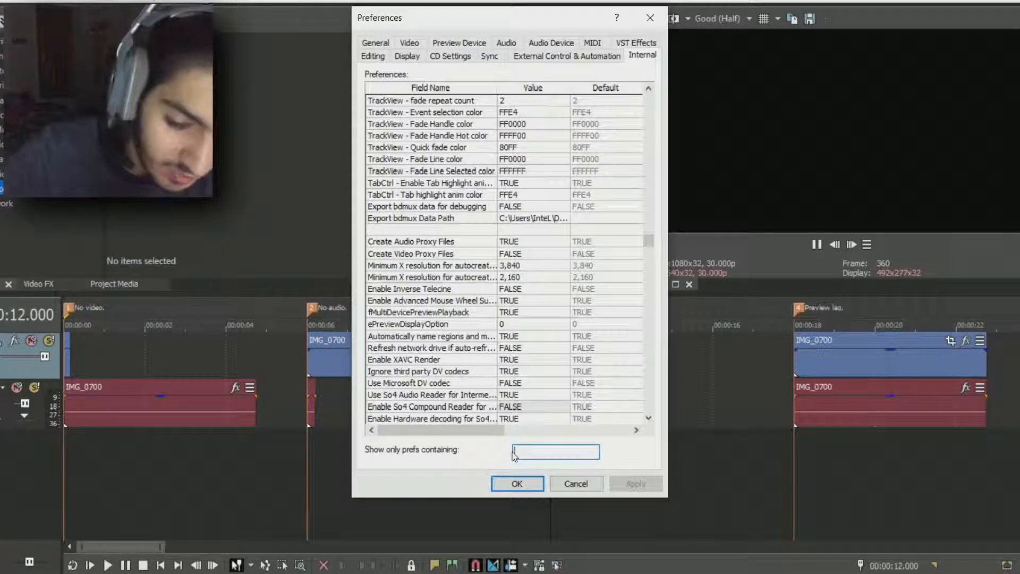
pyautogui.write('enable mult')
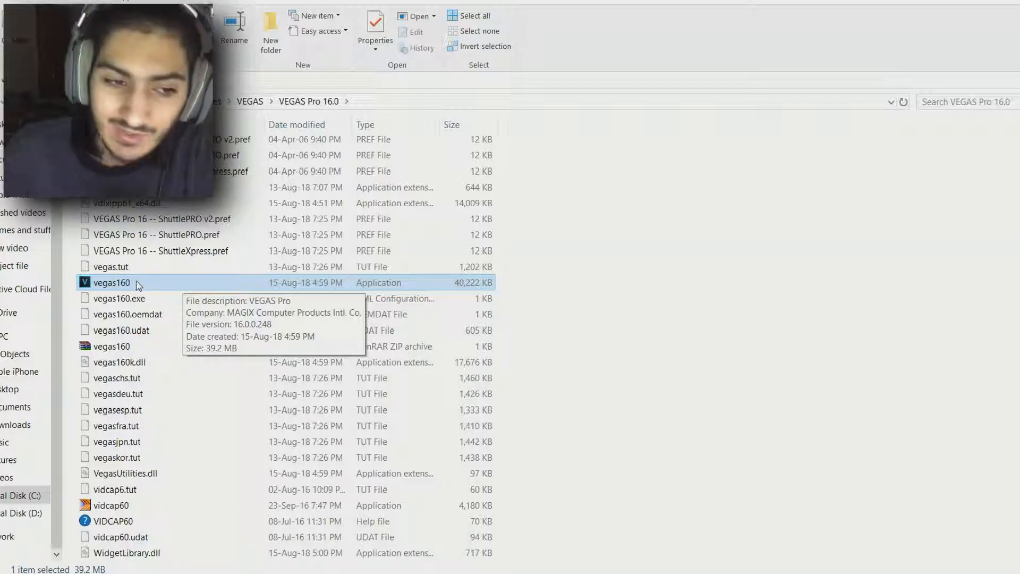
# In the properties of the vegas160 application, turn on compatibility mode and open the choice of Windows version
pyautogui.rightClick(137, 284)
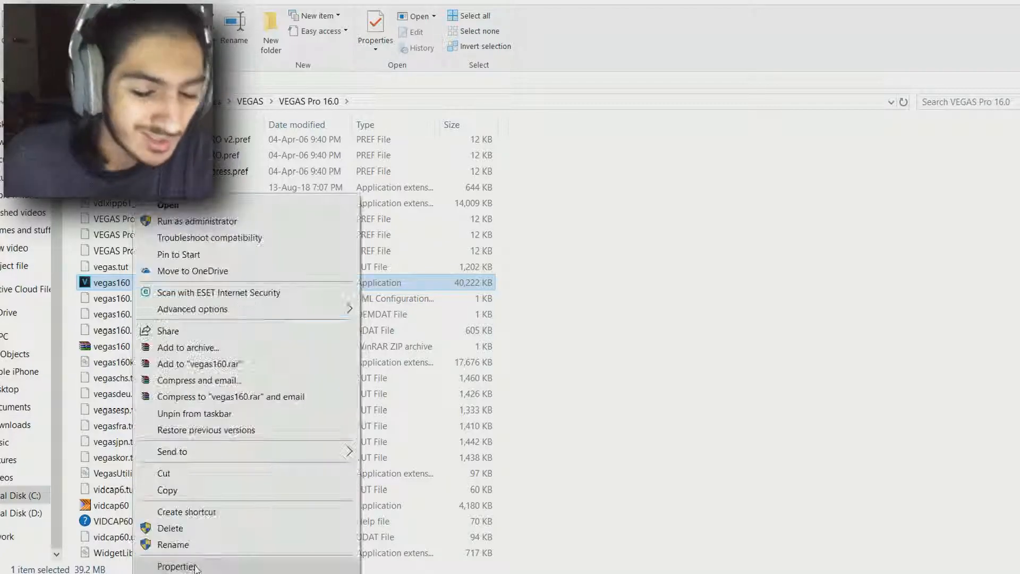
pyautogui.click(170, 561)
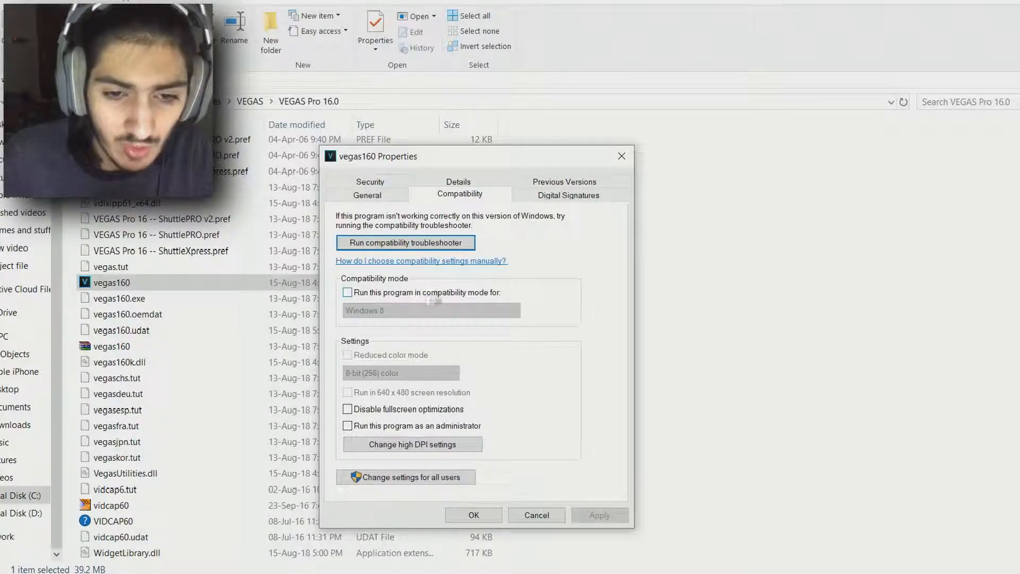
pyautogui.click(440, 293)
pyautogui.click(441, 310)
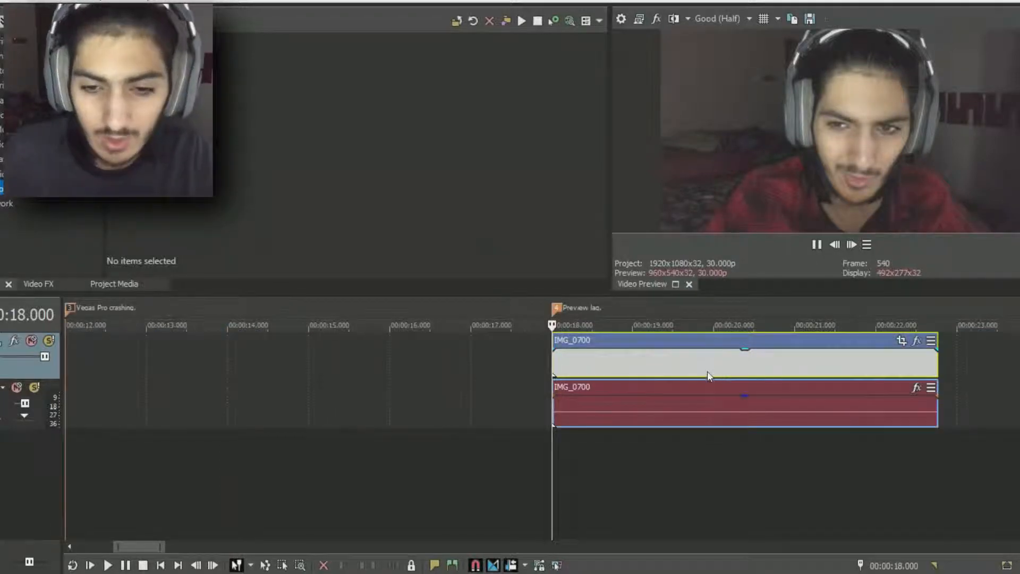
# Play the clip at the Preview lag marker and check the video preview's Adjust Size and Quality for Optimal Playback option
pyautogui.press('space')
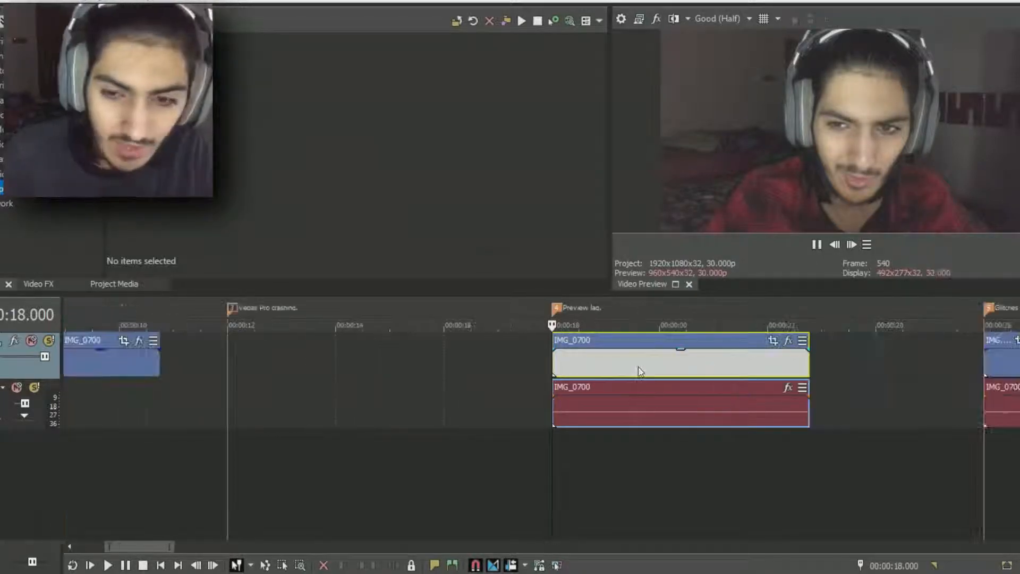
pyautogui.press('space')
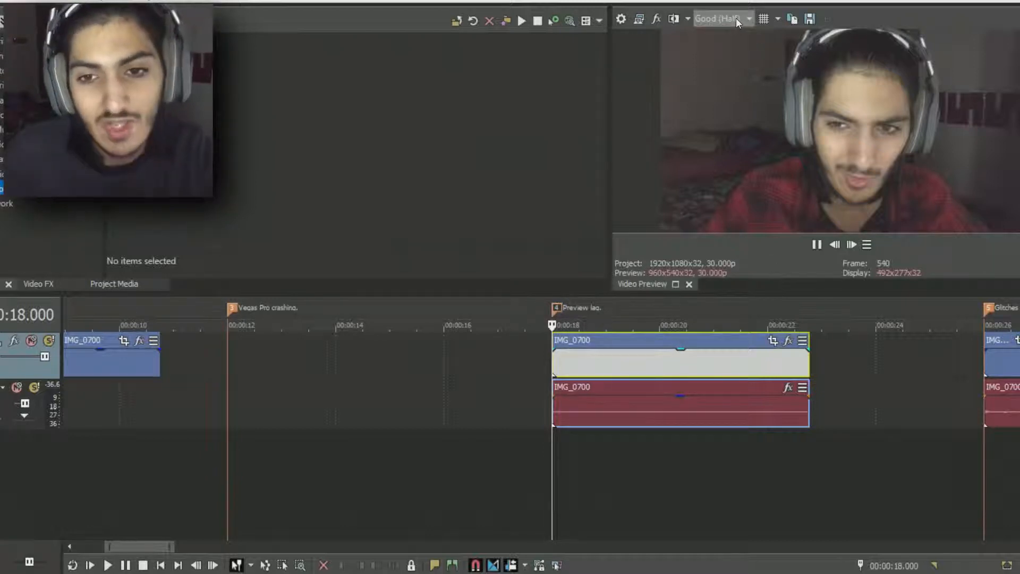
pyautogui.rightClick(767, 254)
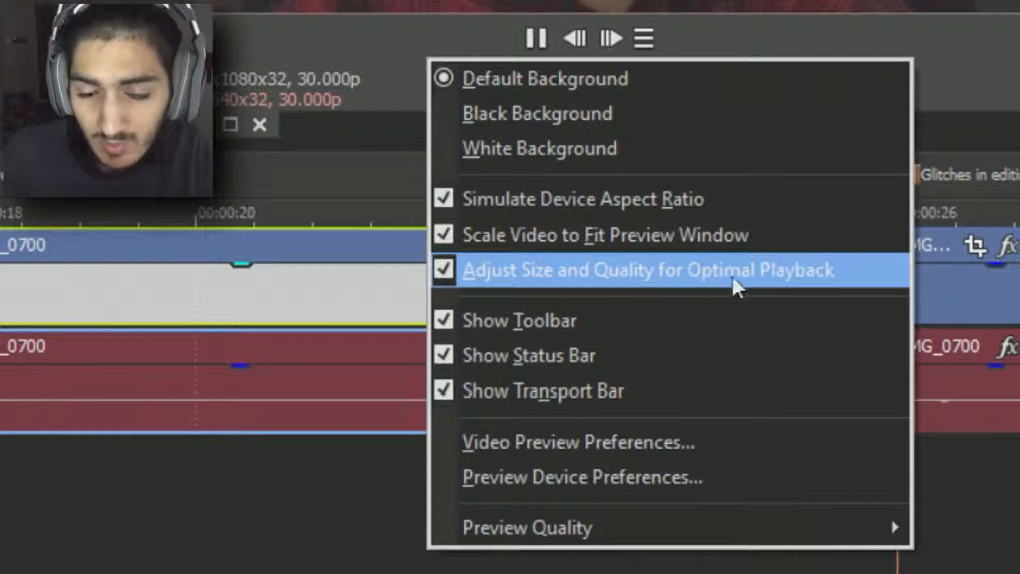
pyautogui.click(663, 254)
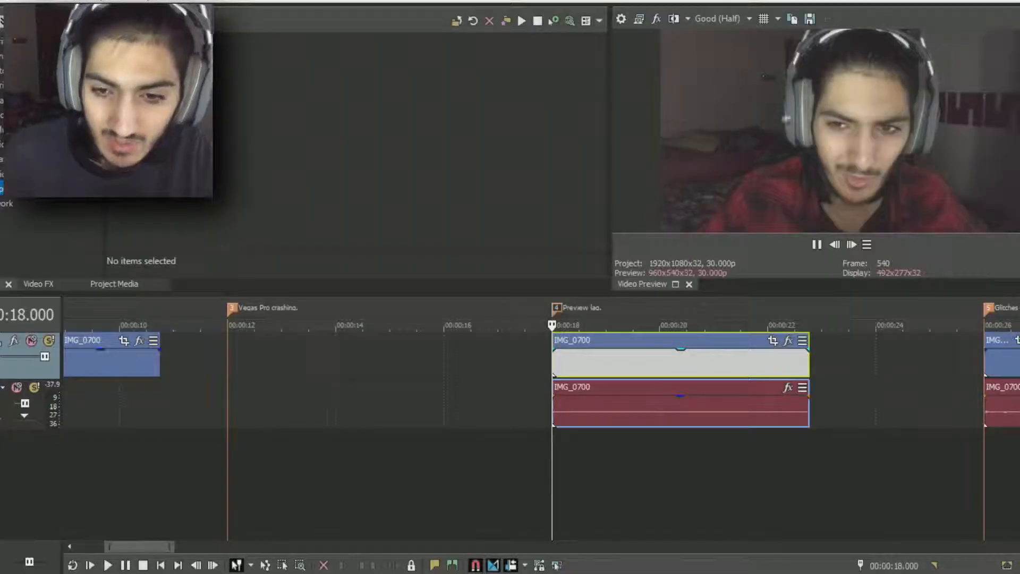
# Replay the Preview lag clip from its start to examine playback smoothness and preview quality
pyautogui.press('space')
pyautogui.press('space')
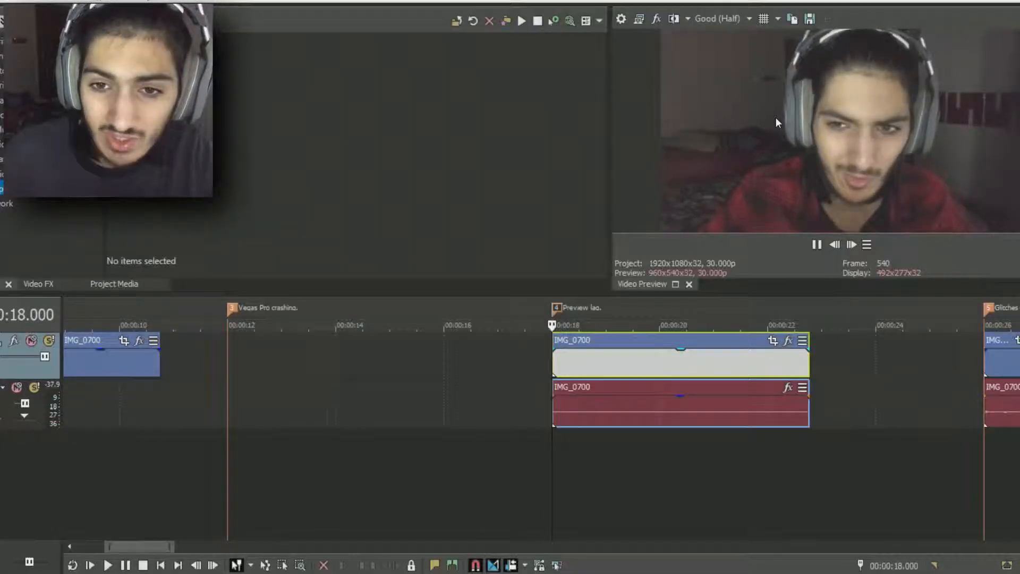
pyautogui.press('space')
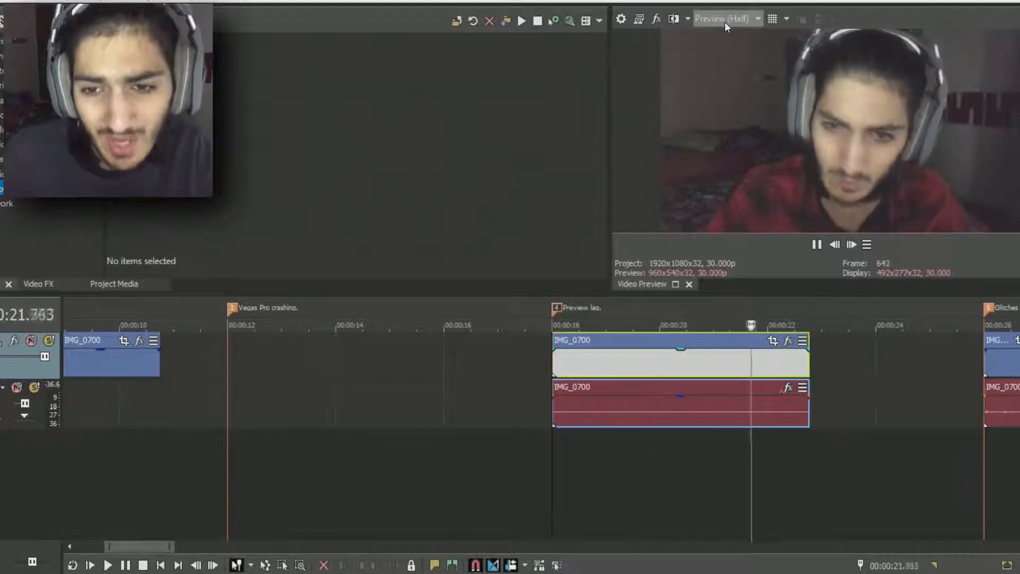
# Set the video preview quality to Good (Half) and return the playhead to the start of the Preview lag clip
pyautogui.click(703, 309)
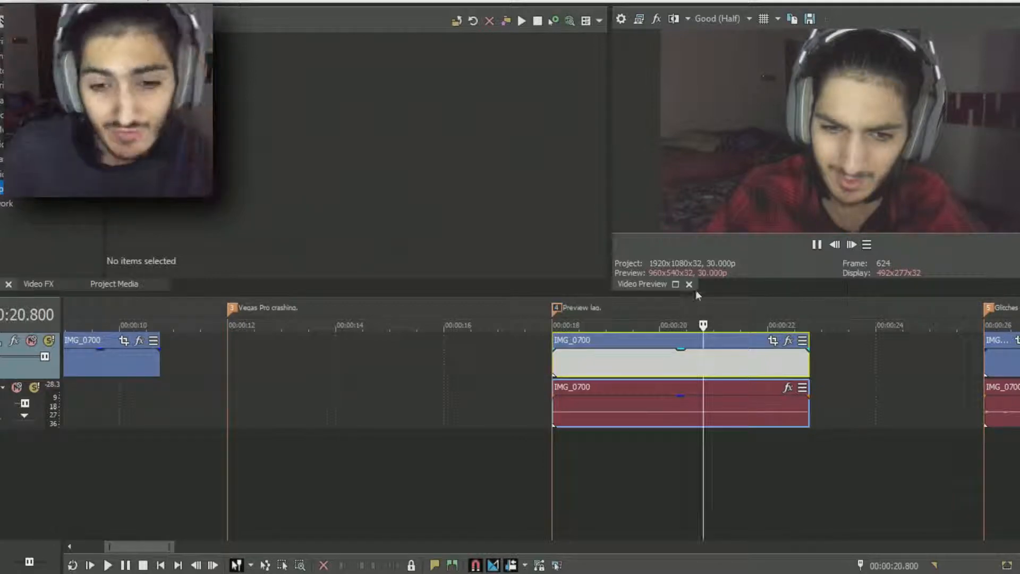
pyautogui.click(555, 326)
# Examine the GPU acceleration of video processing and Dynamic RAM Preview max settings in the video preferences
pyautogui.click(113, 2)
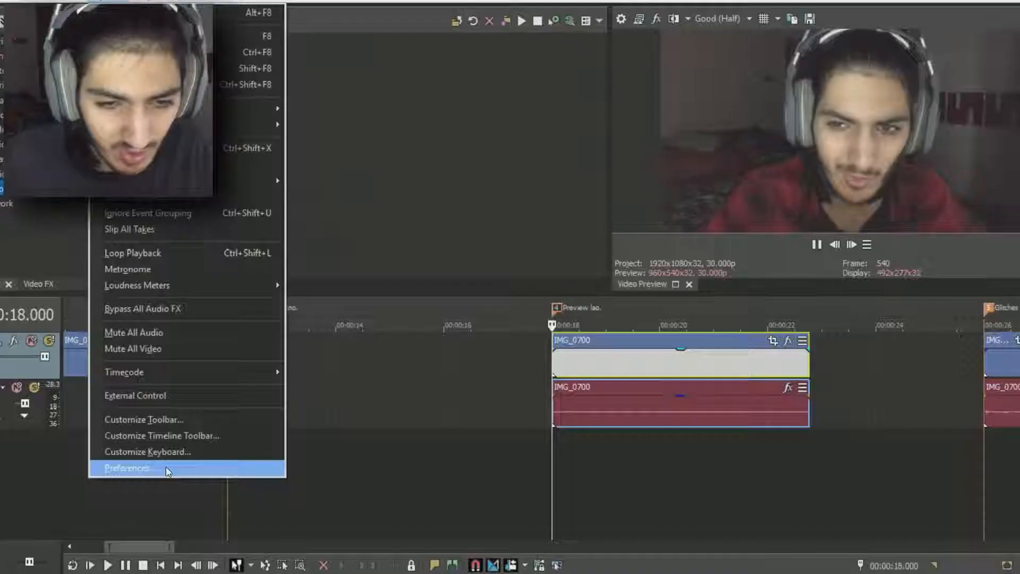
pyautogui.click(129, 467)
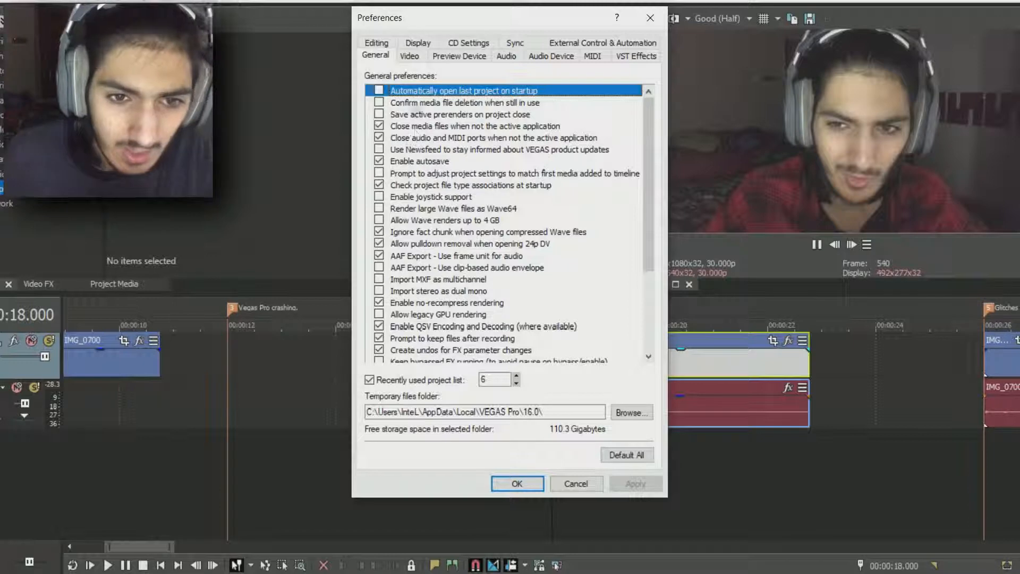
pyautogui.click(412, 56)
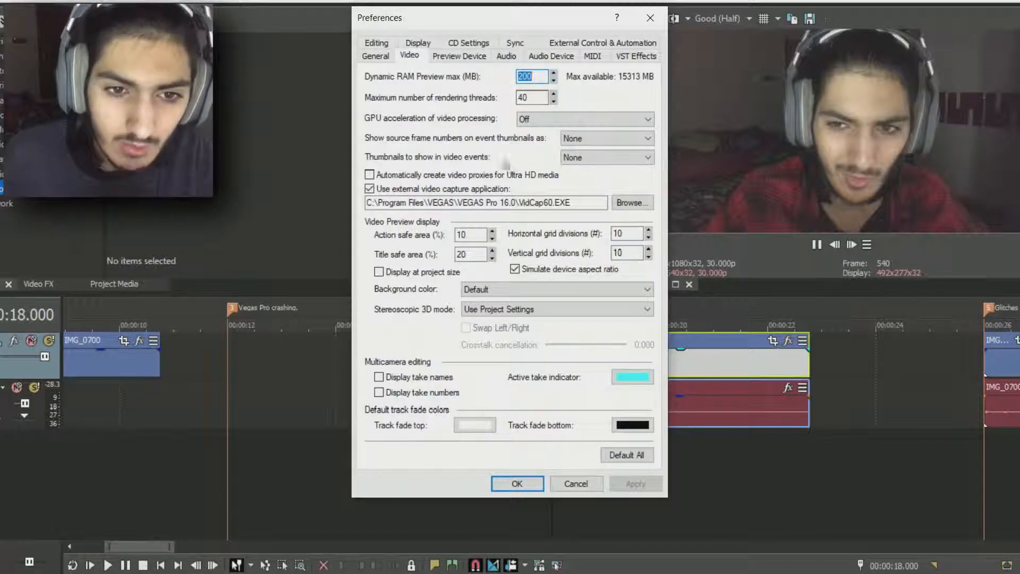
pyautogui.click(533, 124)
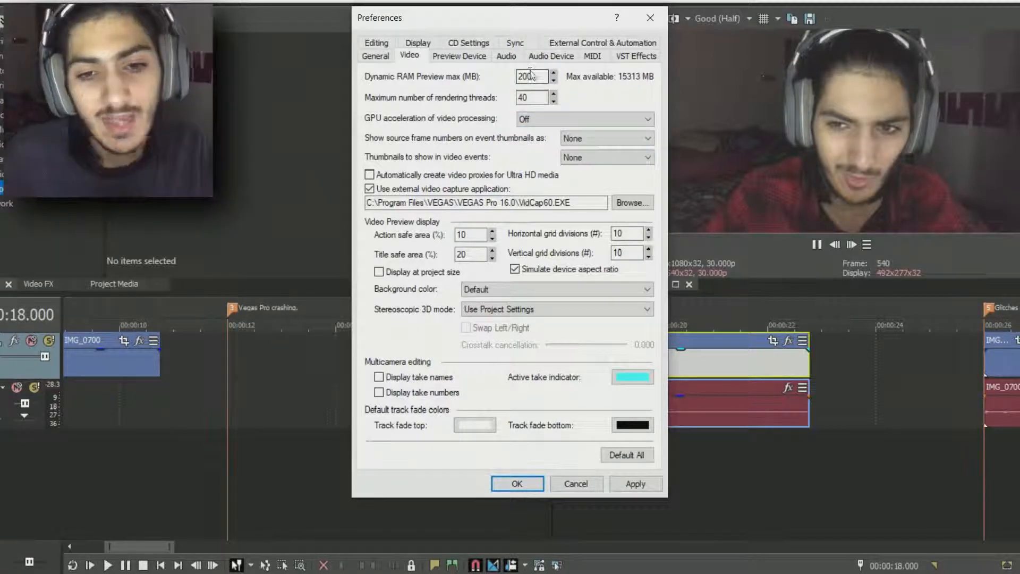
pyautogui.moveTo(524, 77); pyautogui.dragTo(518, 77)
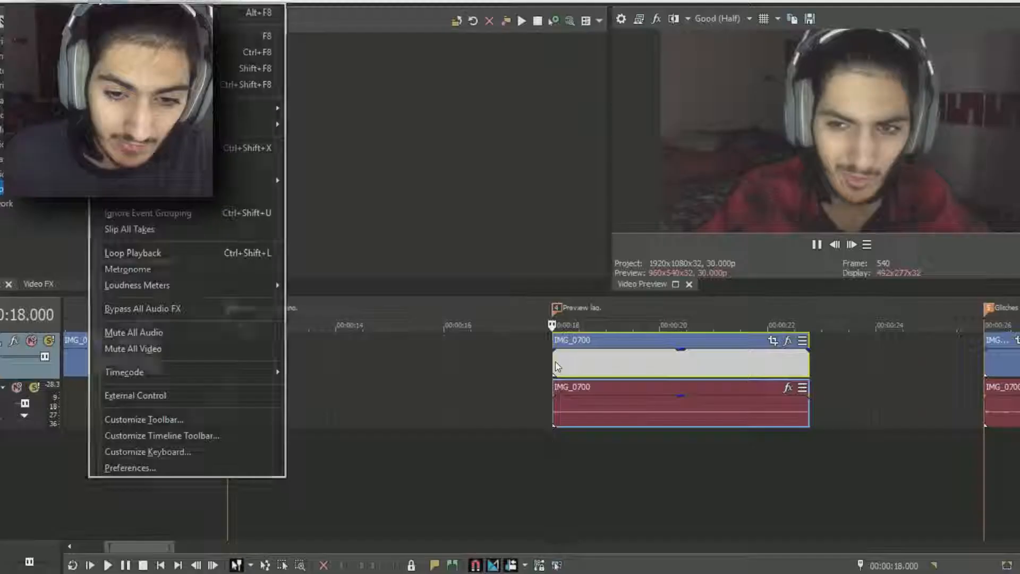
# Filter the internal preferences by "so4" and set Enable So4 Compound Reader for AVC/M2TS to FALSE
pyautogui.click(556, 365)
pyautogui.click(101, 1)
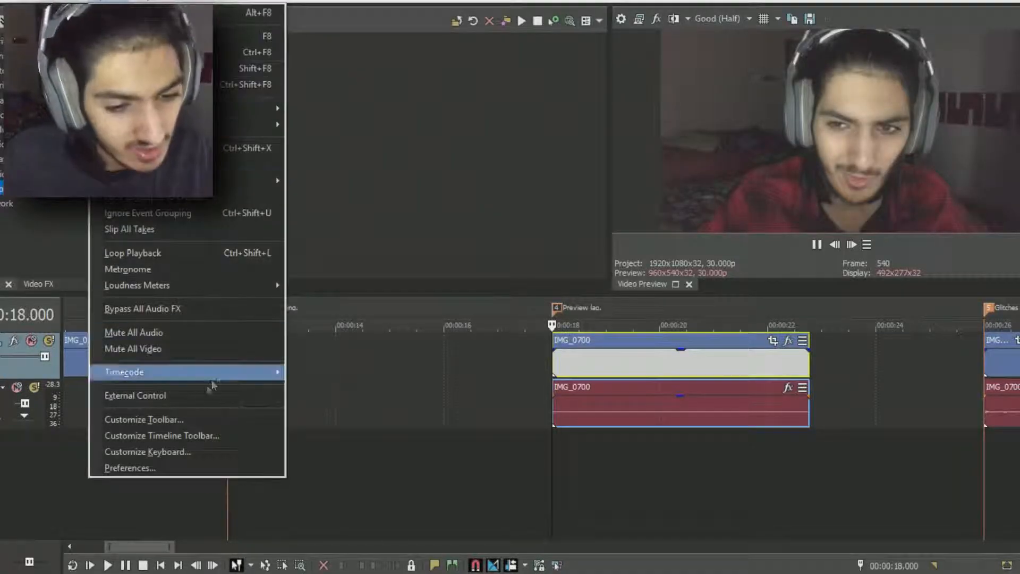
pyautogui.click(184, 469)
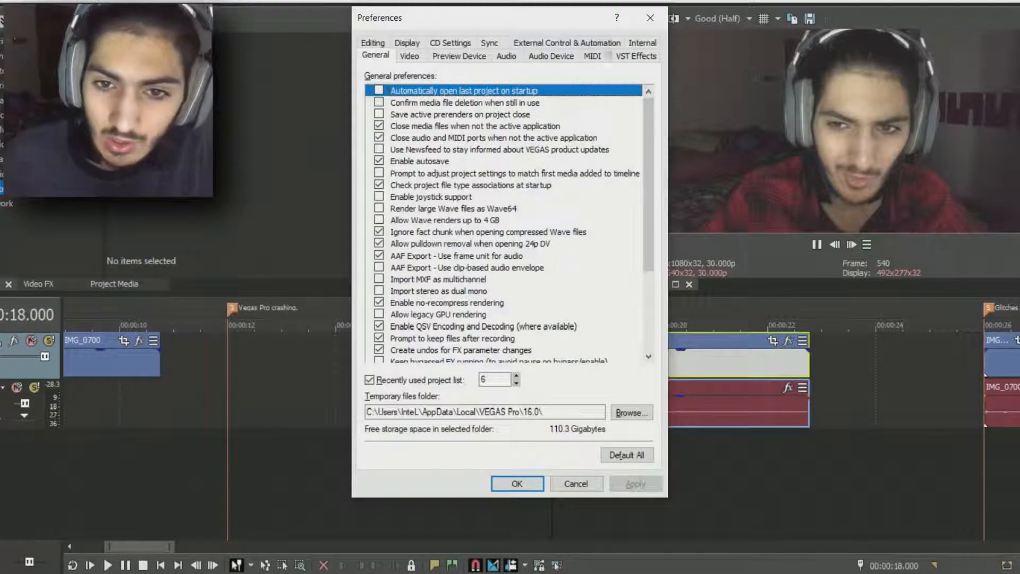
pyautogui.click(644, 43)
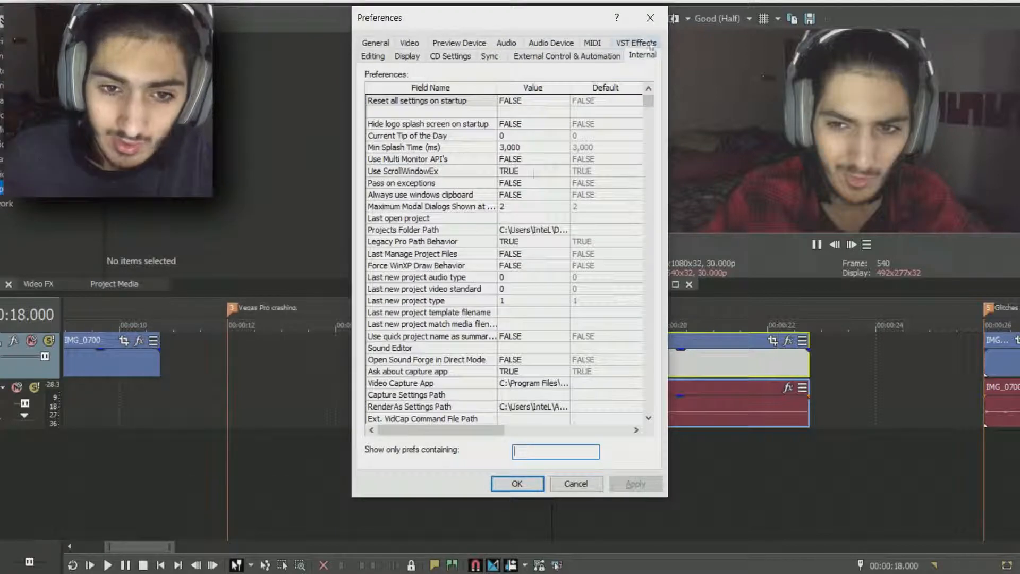
pyautogui.click(559, 454)
pyautogui.write('so4')
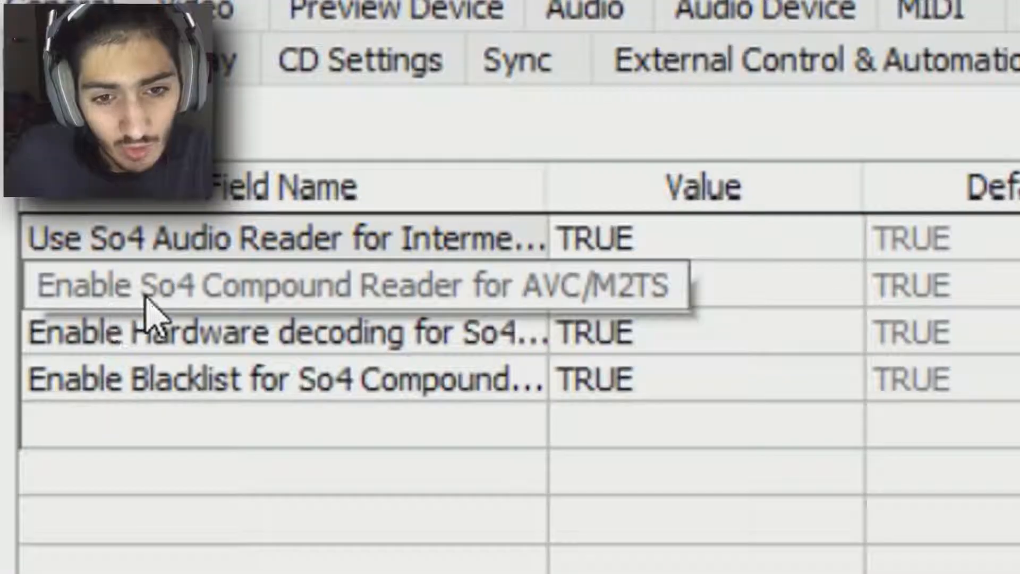
pyautogui.doubleClick(755, 297)
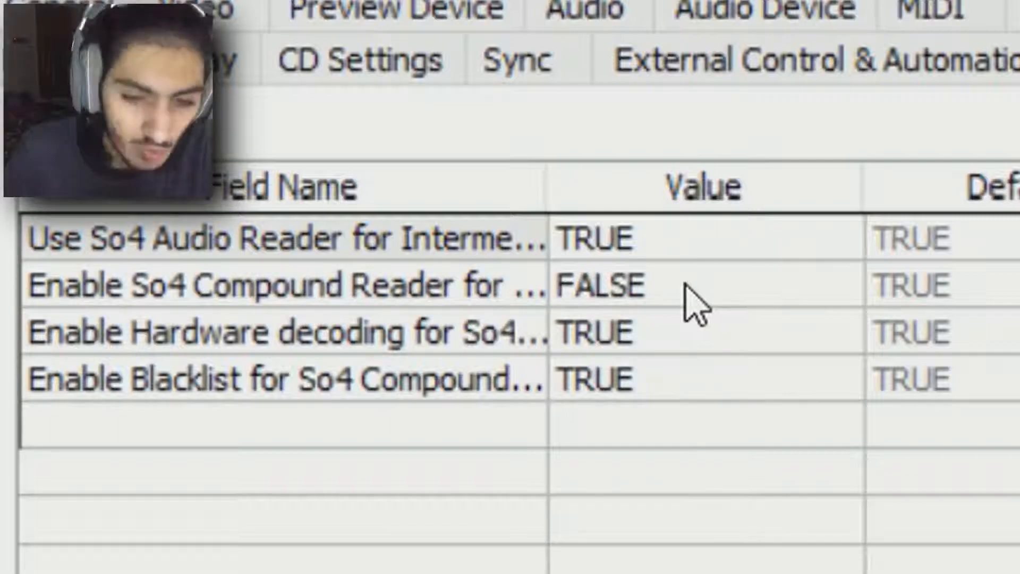
# Replace the "so4" filter with "enable mult" to find the multi-core rendering preference
pyautogui.doubleClick(559, 451)
pyautogui.press('BackSpace')
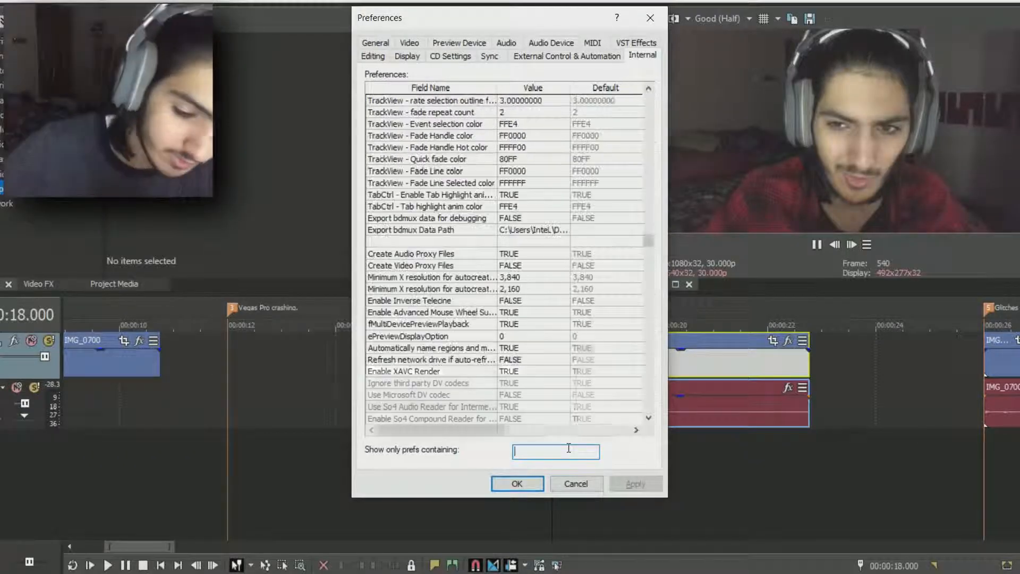
pyautogui.write('enable m')
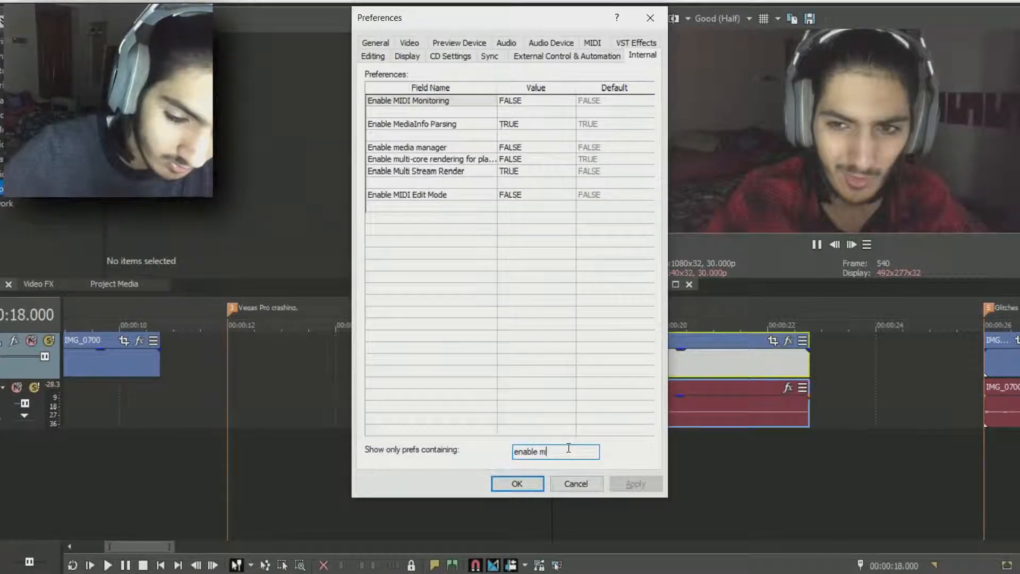
pyautogui.write('ult')
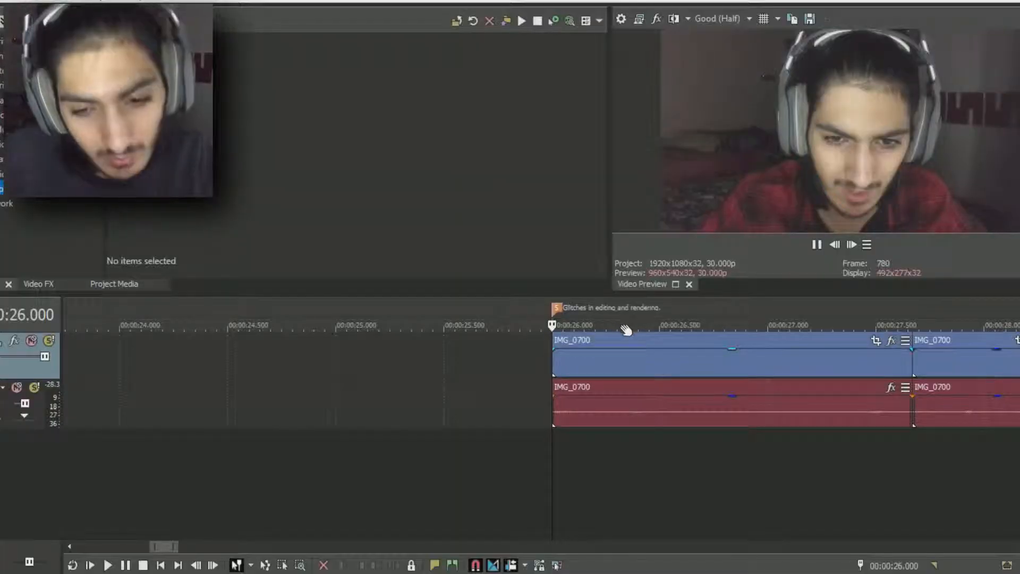
# Set the project template to Custom (1920x1080, 30.000 fps) and make all new projects start with these settings
pyautogui.scroll(-2, 627, 327)
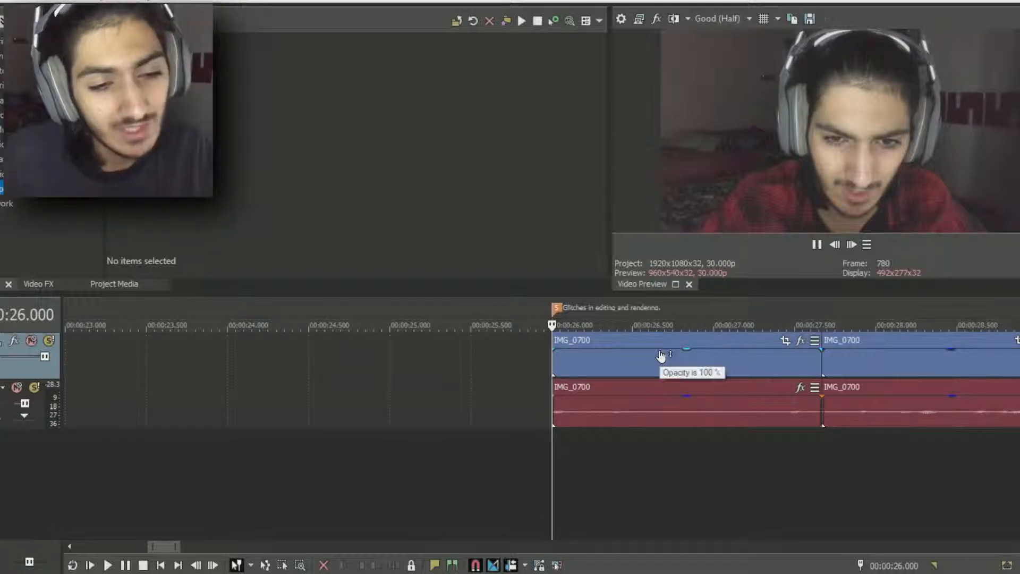
pyautogui.click(589, 365)
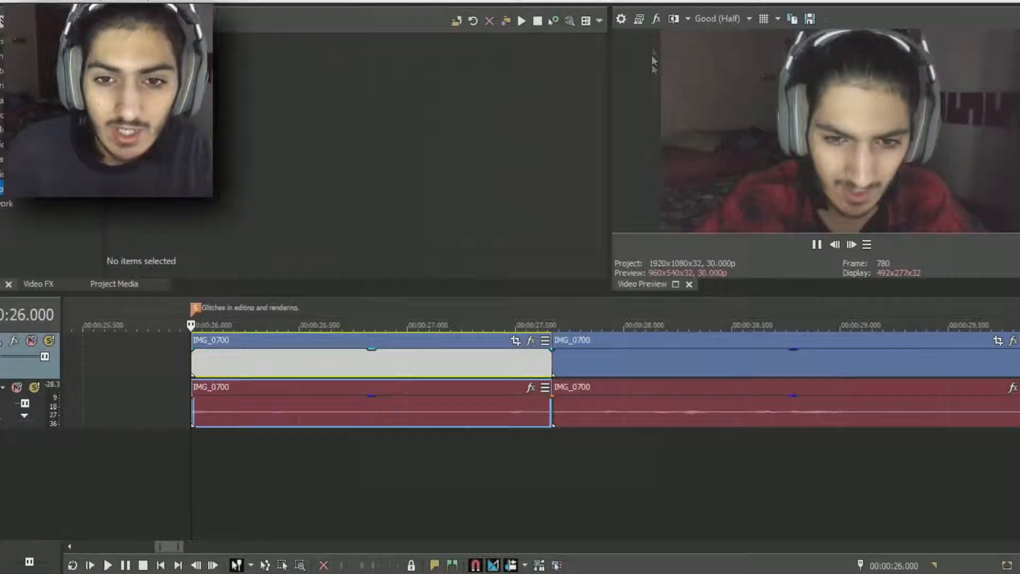
pyautogui.click(621, 20)
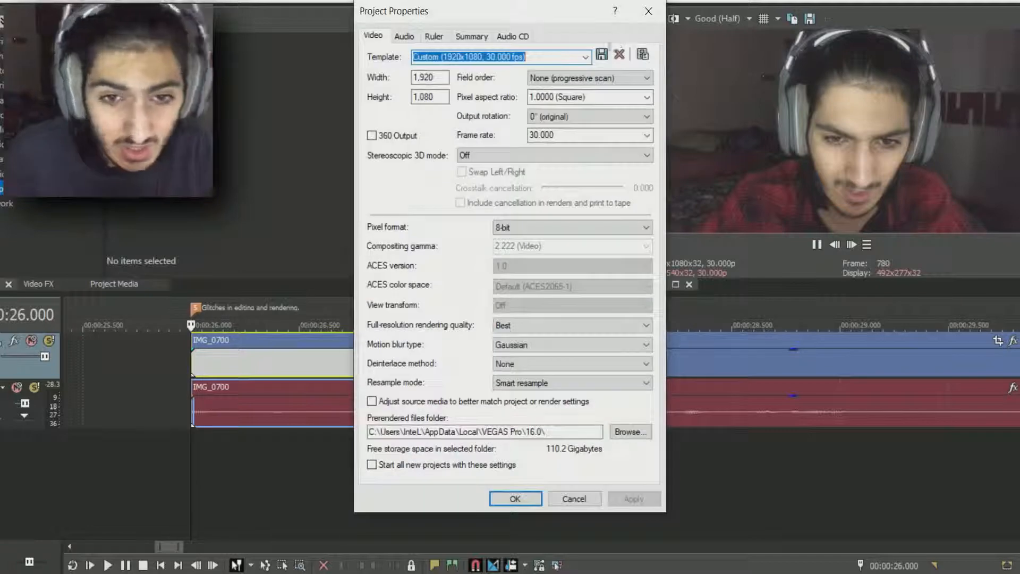
pyautogui.click(585, 57)
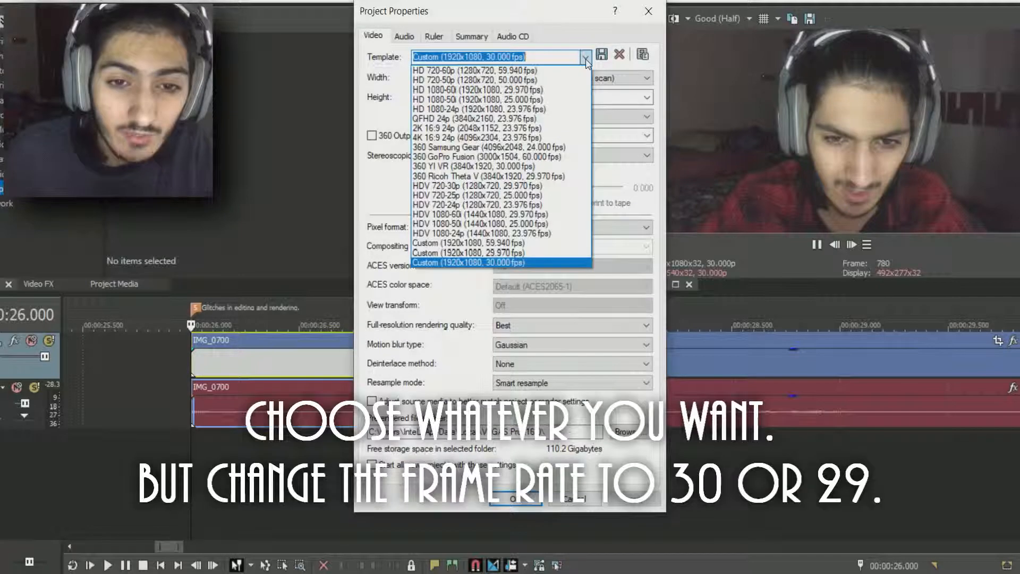
pyautogui.click(524, 262)
pyautogui.click(373, 464)
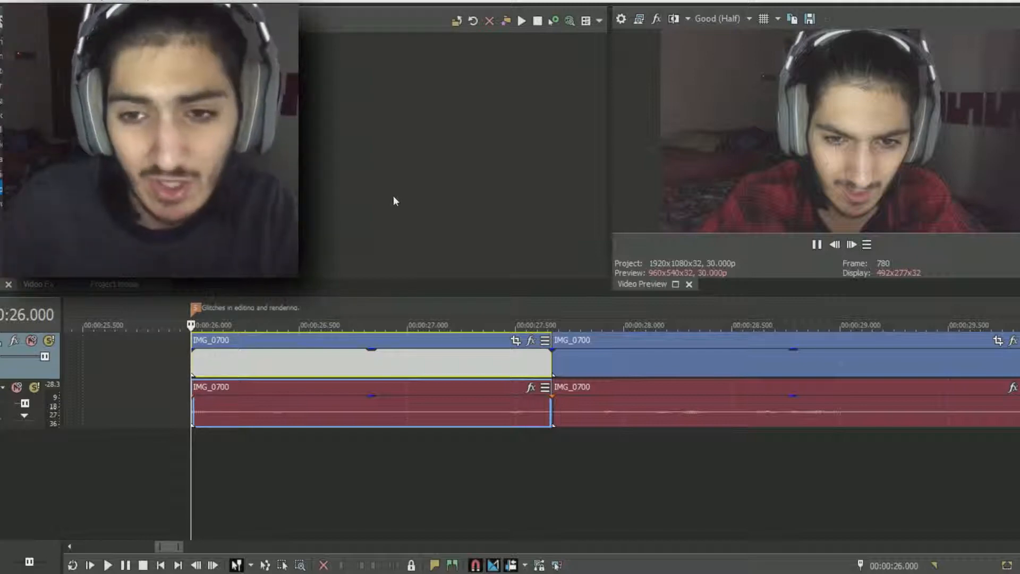
# Play and scrub through the two clips at the Glitches in editing and rendering marker to check them for glitches
pyautogui.moveTo(414, 360); pyautogui.dragTo(371, 392)
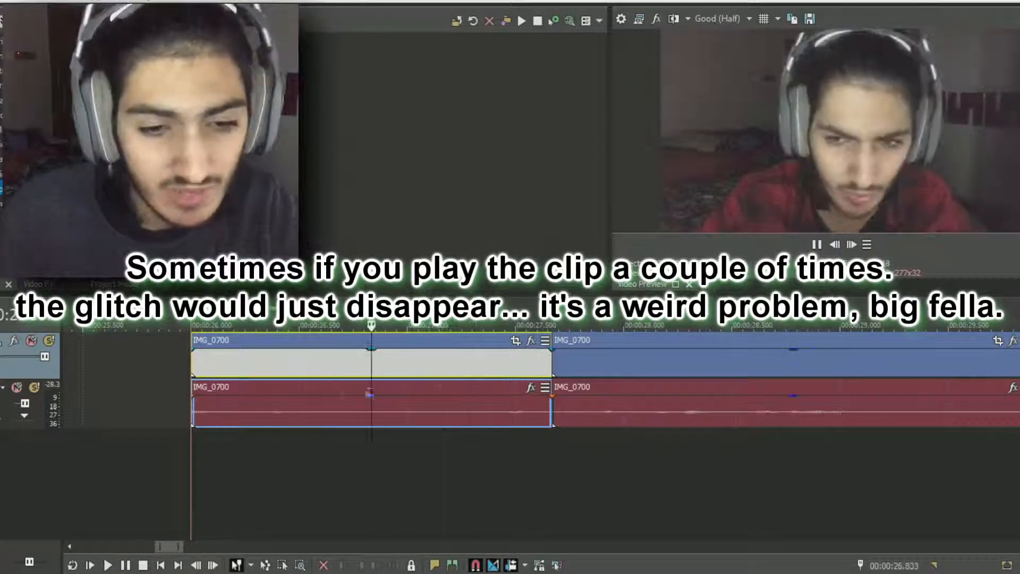
pyautogui.click(195, 365)
pyautogui.press('space')
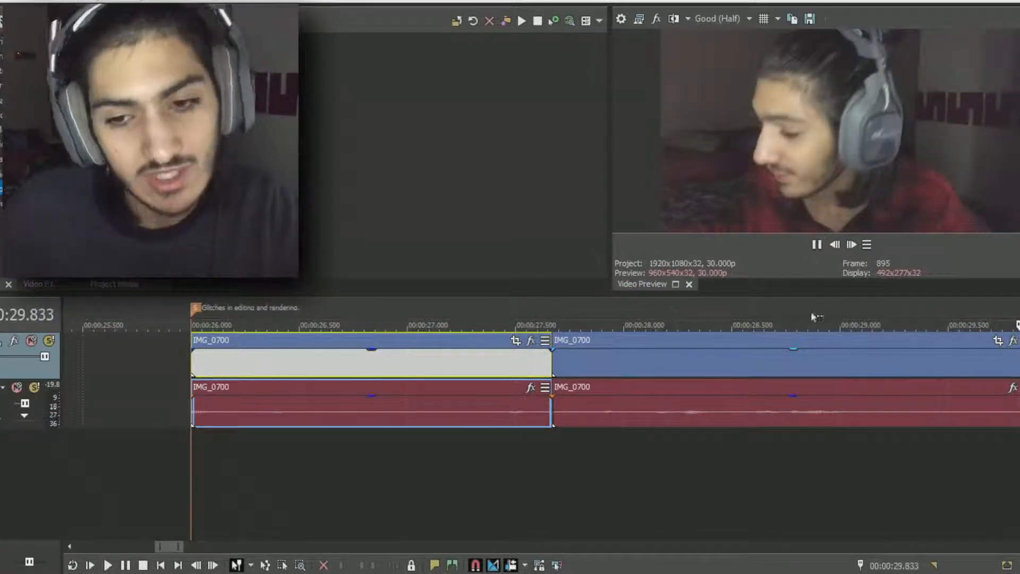
pyautogui.click(813, 317)
pyautogui.click(740, 316)
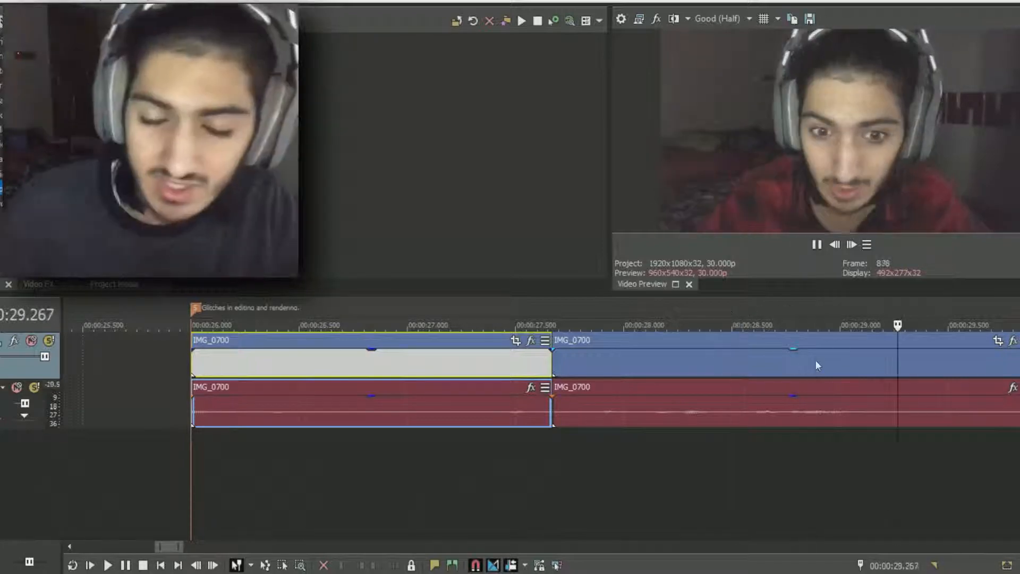
pyautogui.click(817, 366)
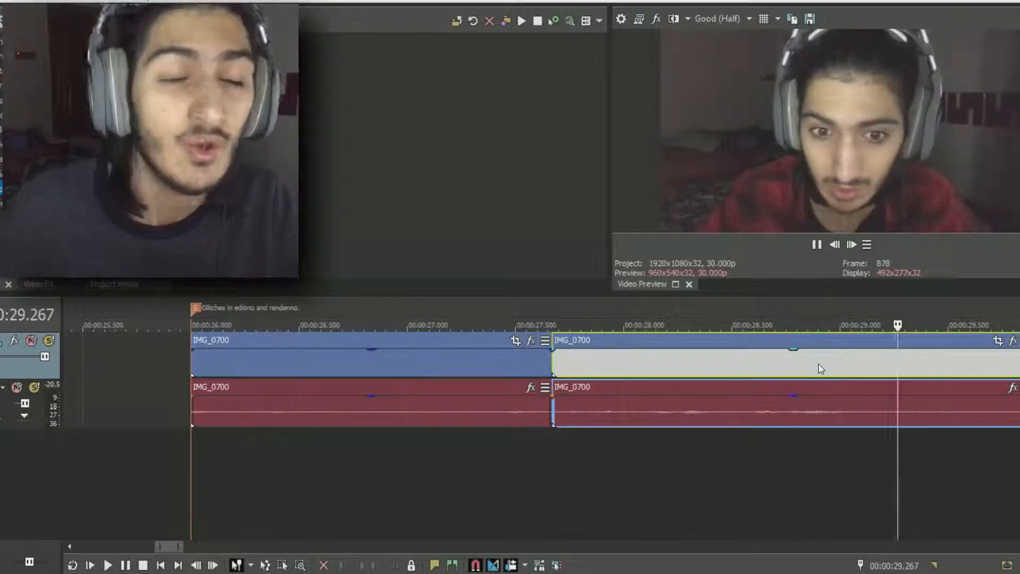
pyautogui.click(343, 372)
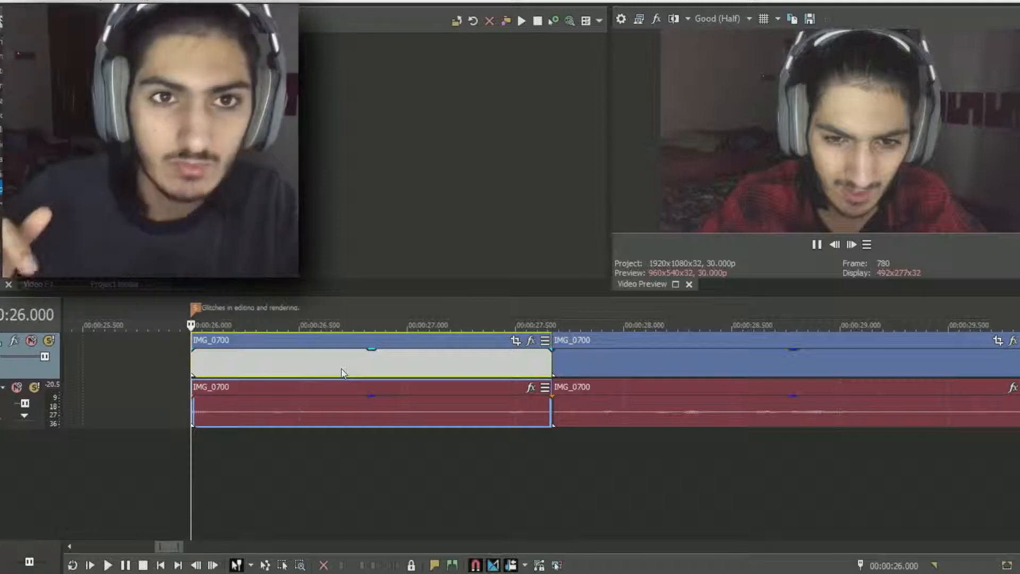
# Try rendering the project as MAGIX AVC/AAC MP4 with the Internet HD 1080p 29.97 fps template, and cancel the render
pyautogui.scroll(-6, 704, 404)
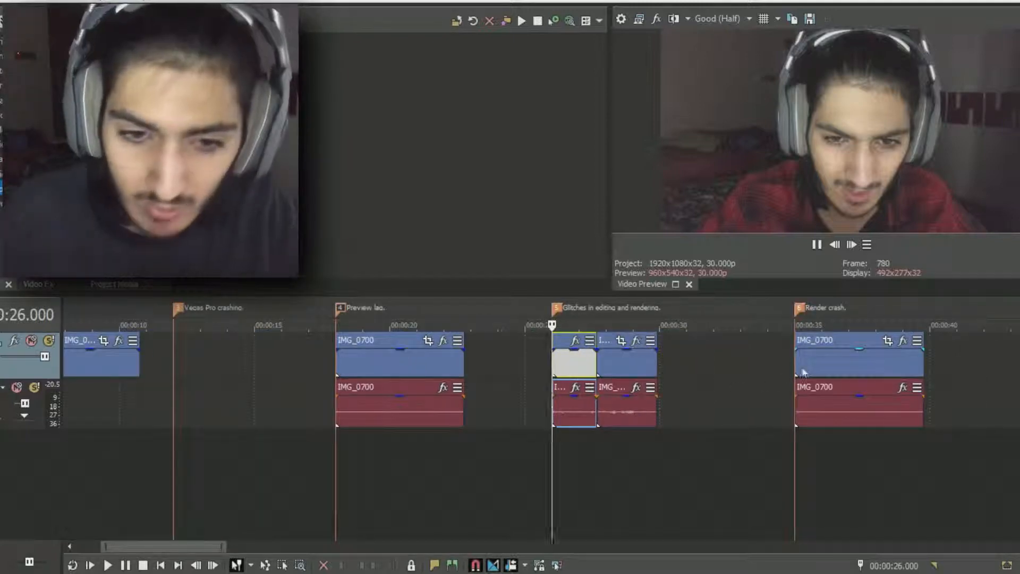
pyautogui.click(797, 366)
pyautogui.scroll(5, 769, 370)
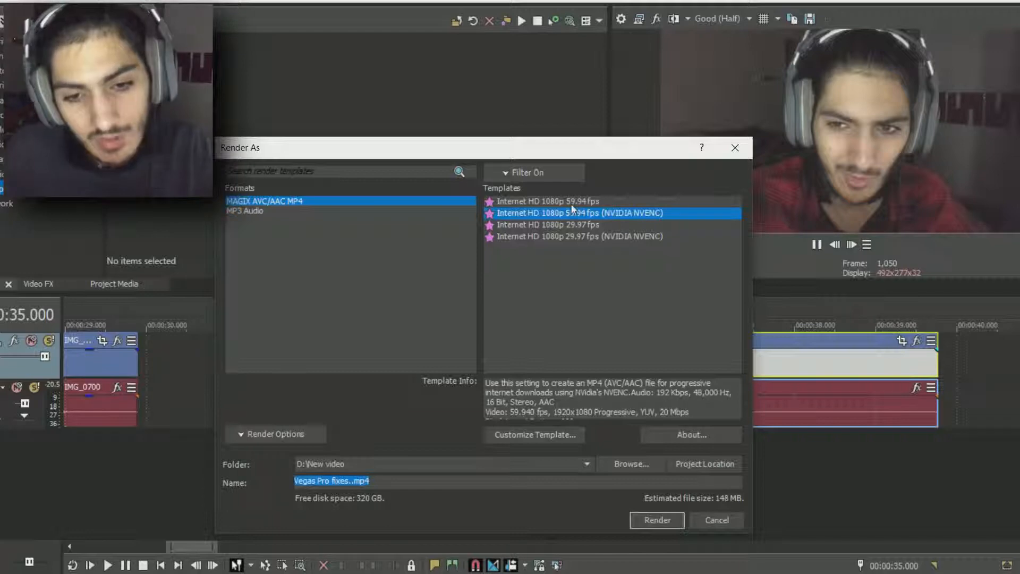
pyautogui.click(573, 204)
pyautogui.click(590, 224)
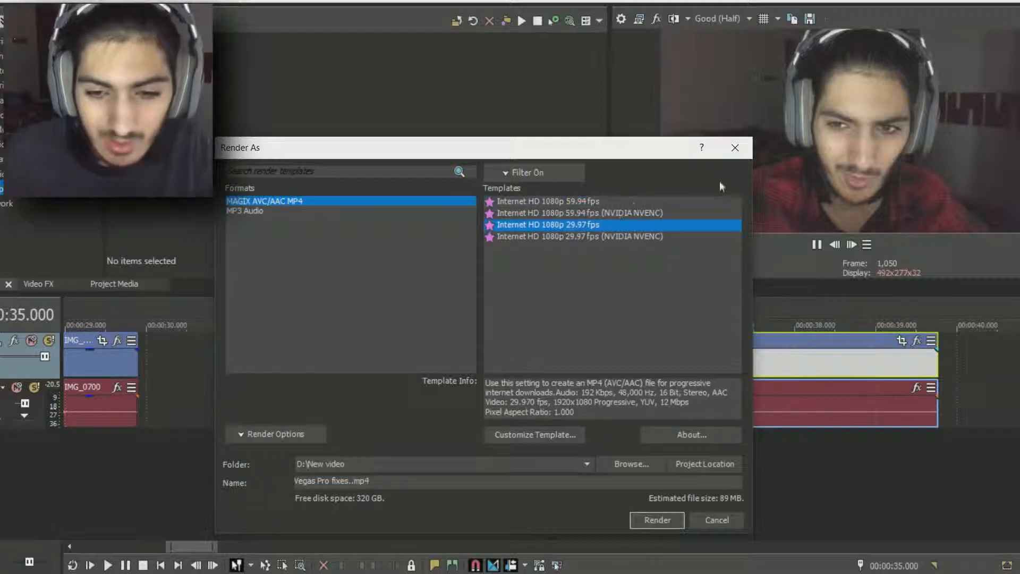
pyautogui.click(659, 521)
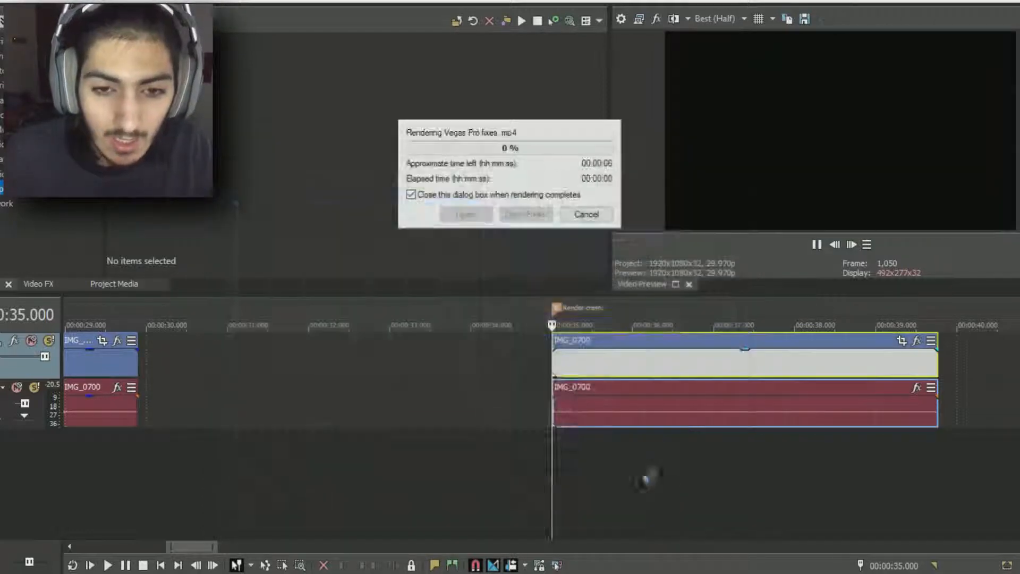
pyautogui.click(587, 213)
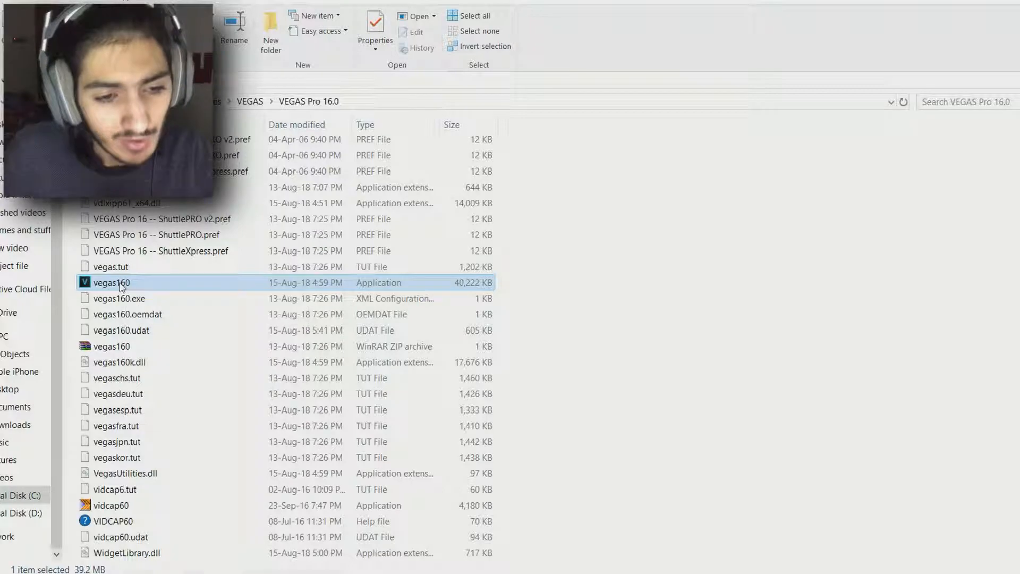
# In the vegas160 application's properties, turn on compatibility mode to view the Windows version choices, and turn it off again
pyautogui.rightClick(121, 287)
pyautogui.click(257, 564)
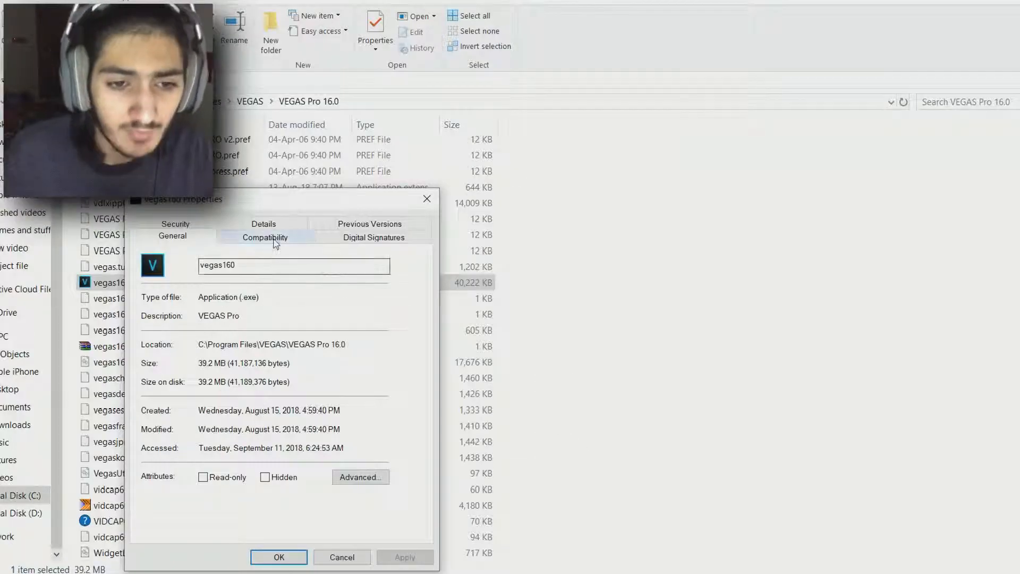
pyautogui.click(274, 238)
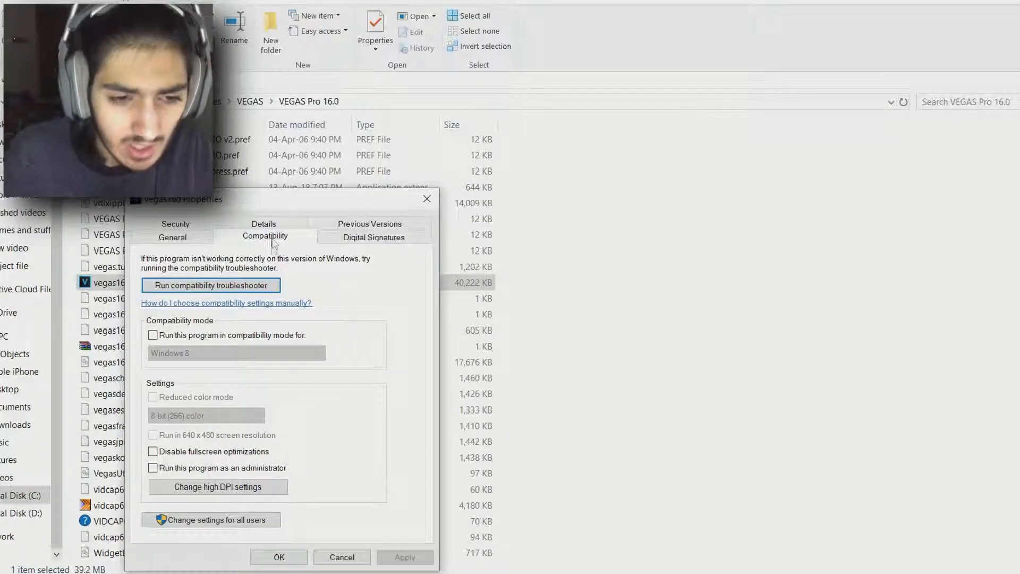
pyautogui.click(228, 335)
pyautogui.click(227, 353)
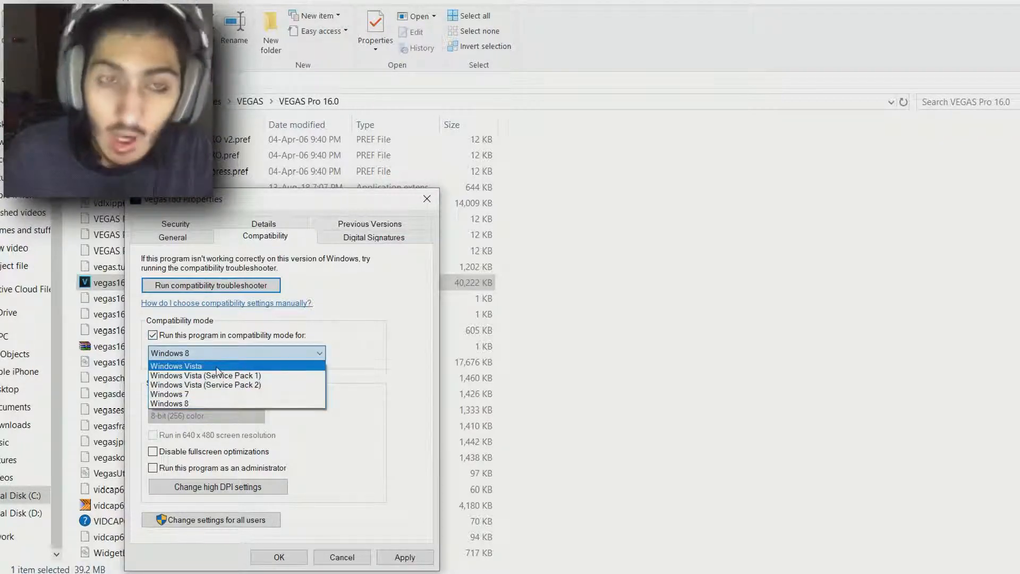
pyautogui.click(380, 349)
pyautogui.click(268, 337)
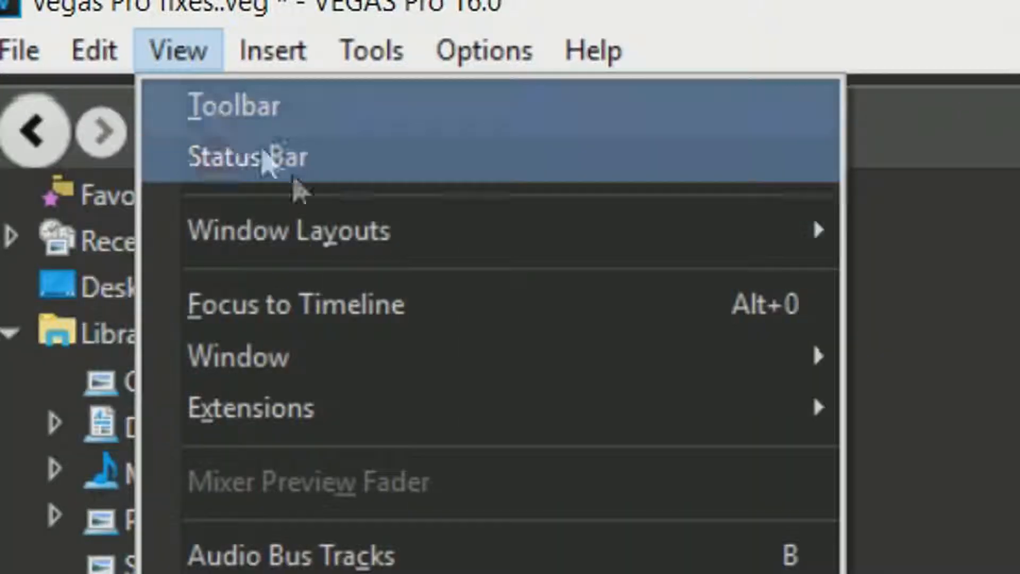
# View the list of program windows that includes Video Preview, and dismiss it
pyautogui.moveTo(569, 372)
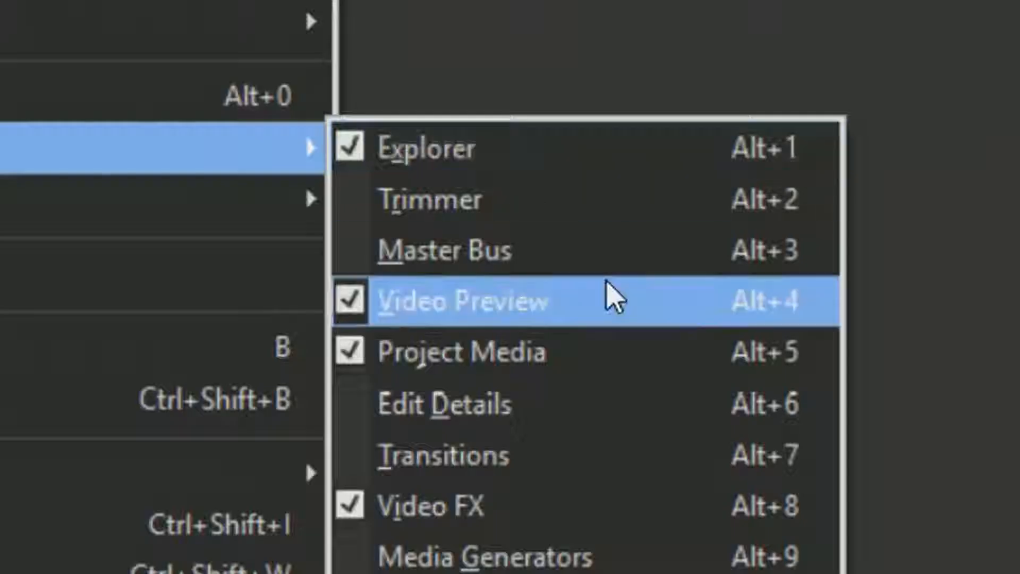
pyautogui.click(957, 509)
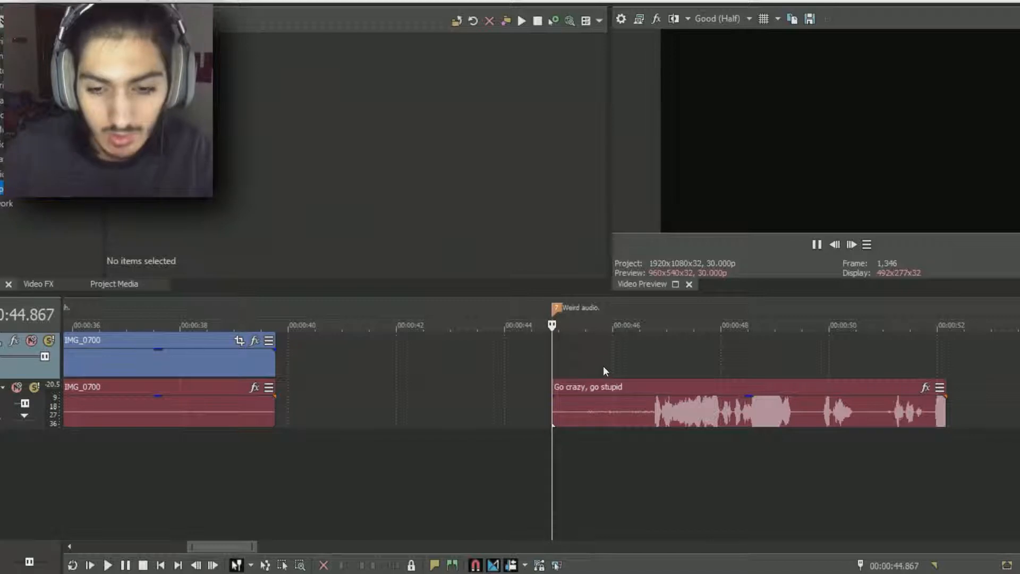
# Play the "Go crazy, go stupid" audio clip at the Weird audio marker to check its sound, and select the clip
pyautogui.press('space')
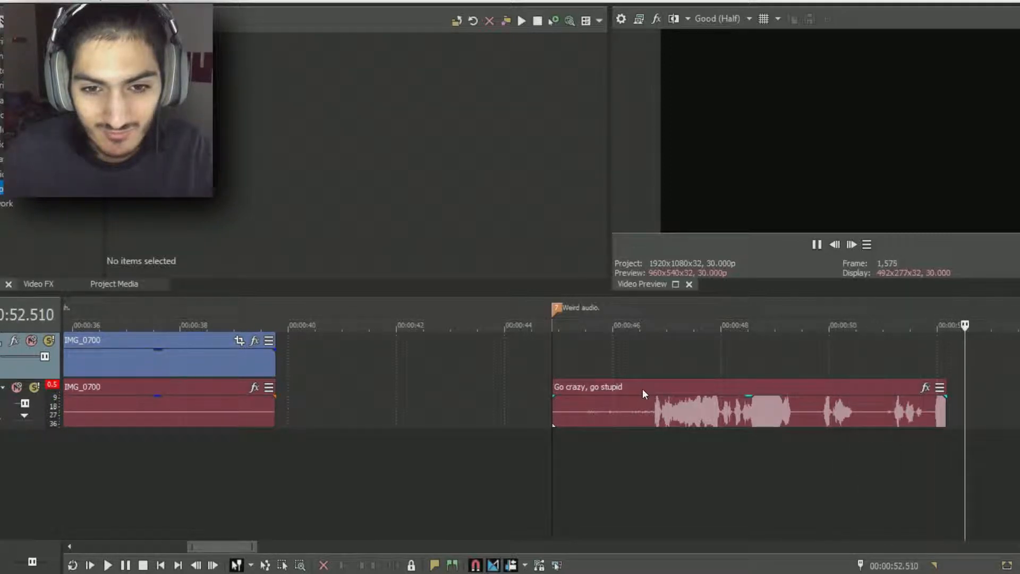
pyautogui.press('Return')
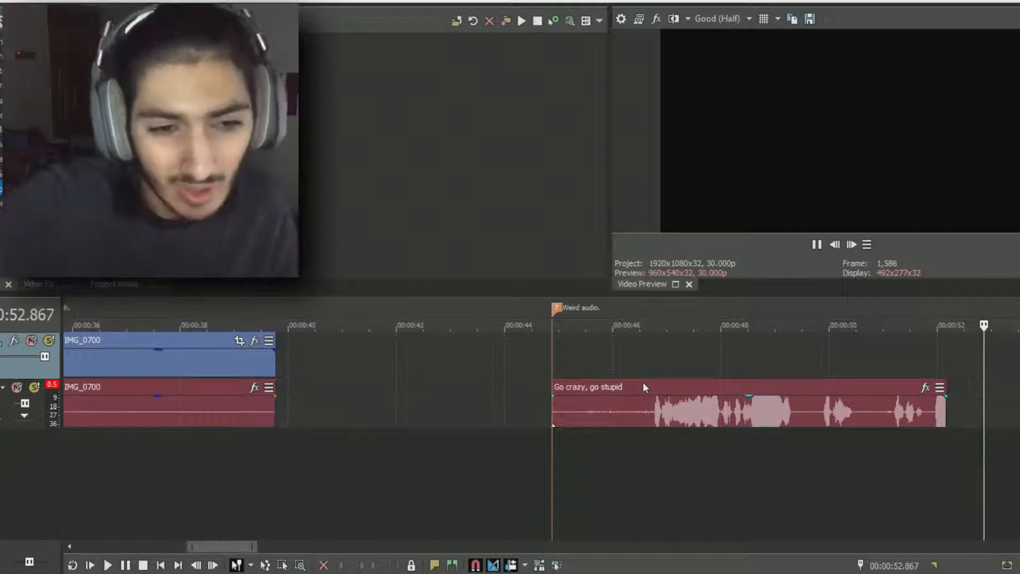
pyautogui.click(644, 383)
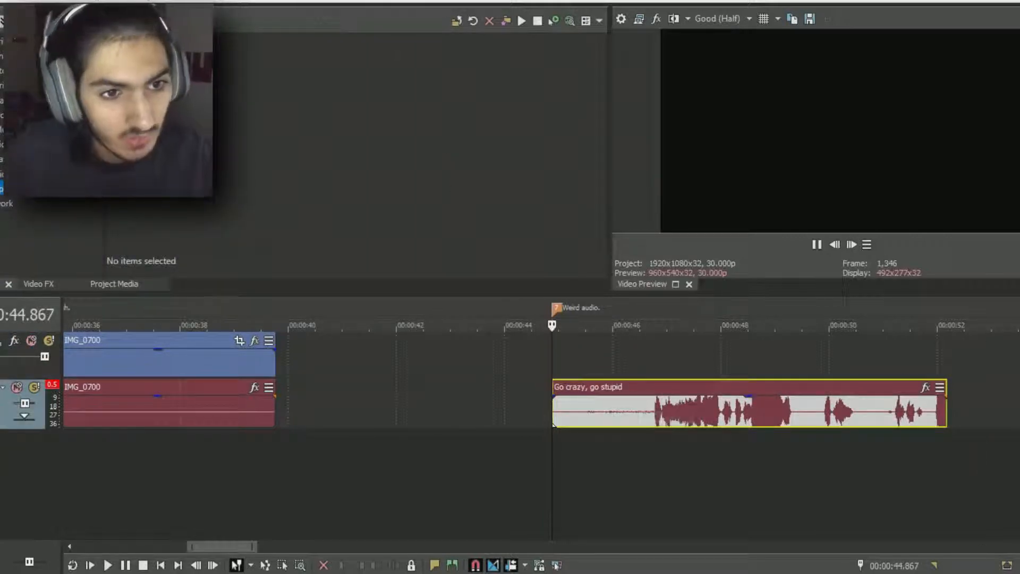
# Filter the Internal preferences by "so4" to view the So4 audio and compound reader settings, and close the preferences
pyautogui.click(355, 59)
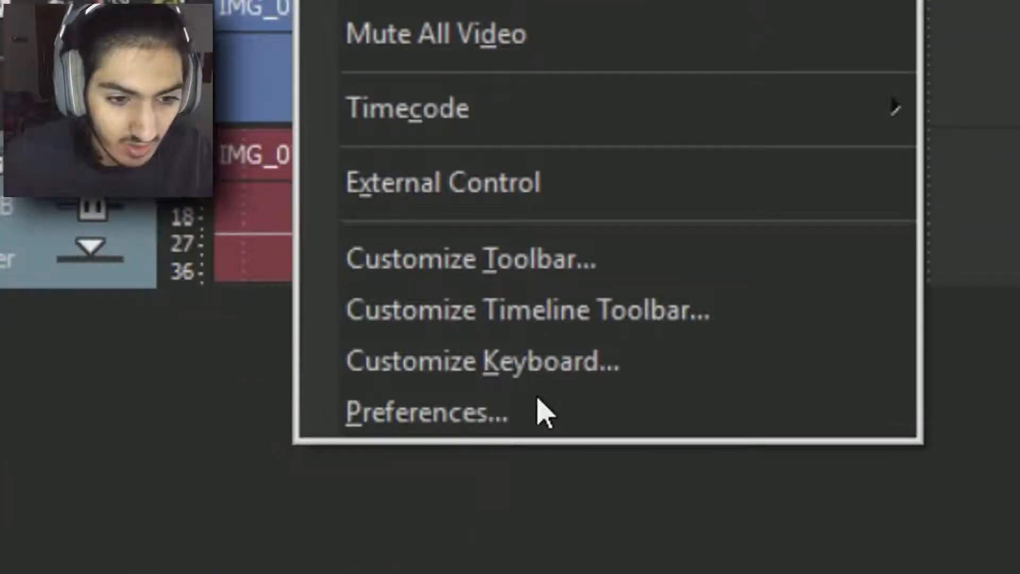
pyautogui.click(531, 420)
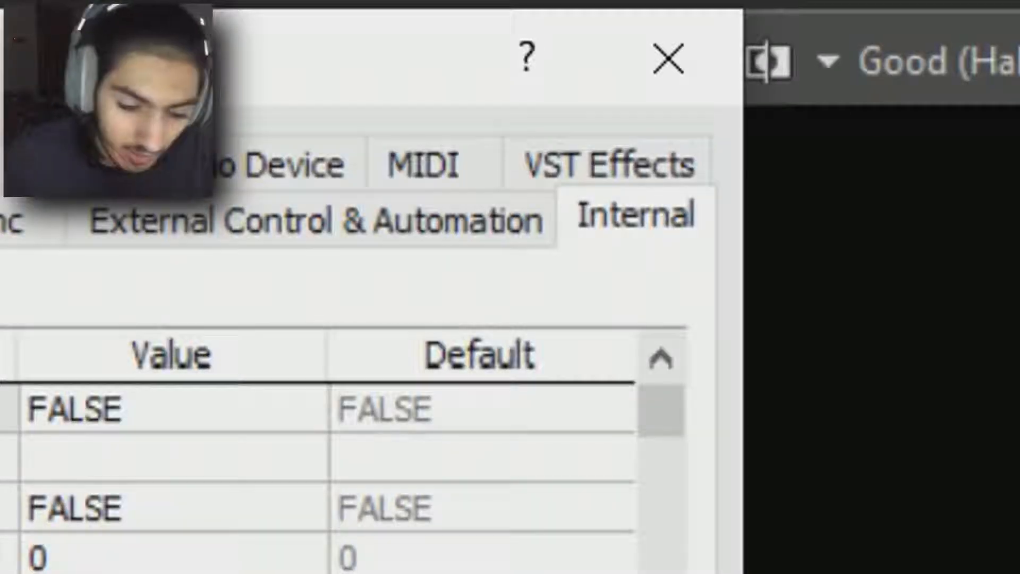
pyautogui.write('so4')
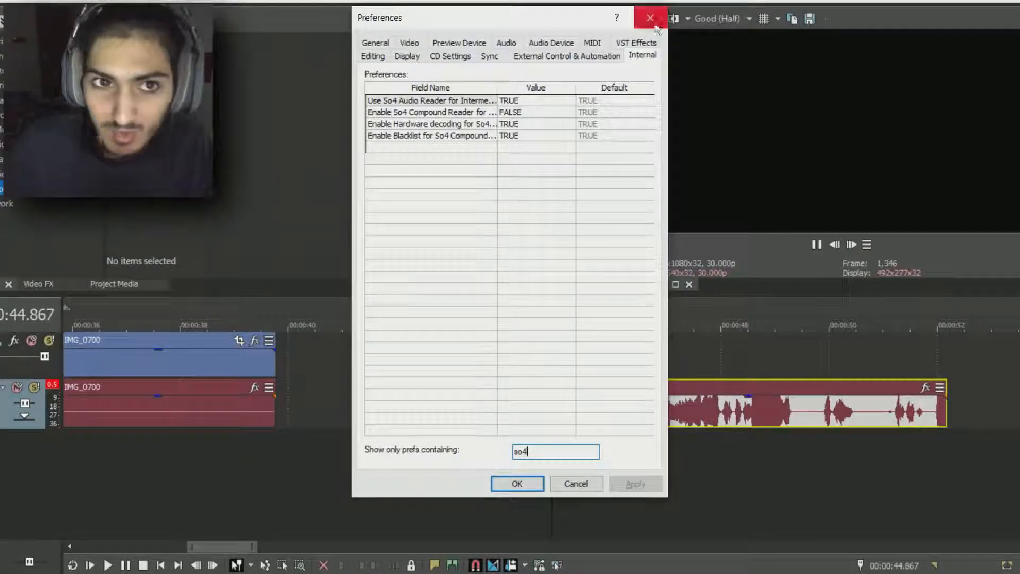
pyautogui.click(653, 20)
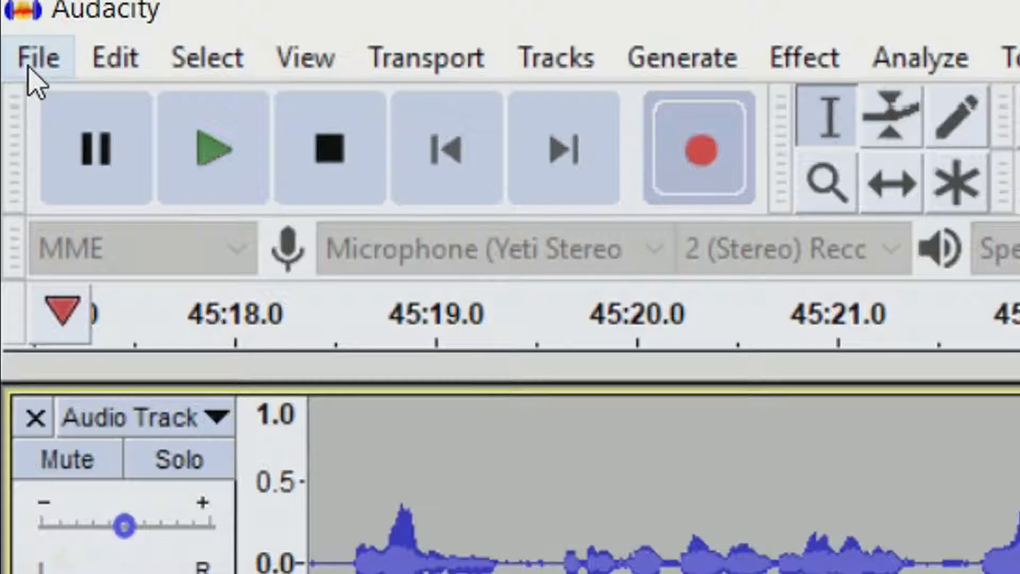
# In Audacity, bring up the export options for the recorded audio track
pyautogui.click(31, 68)
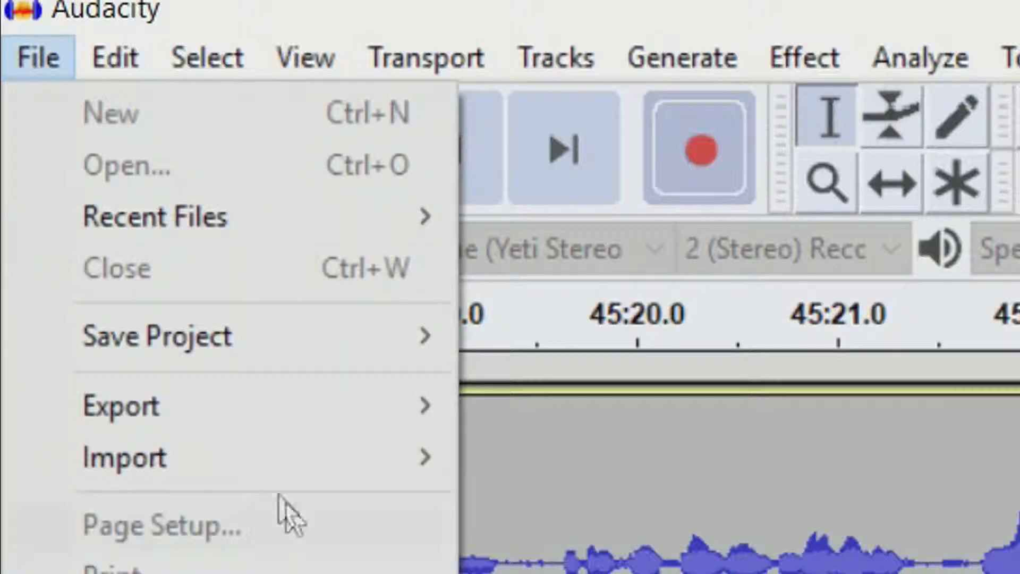
pyautogui.moveTo(285, 402)
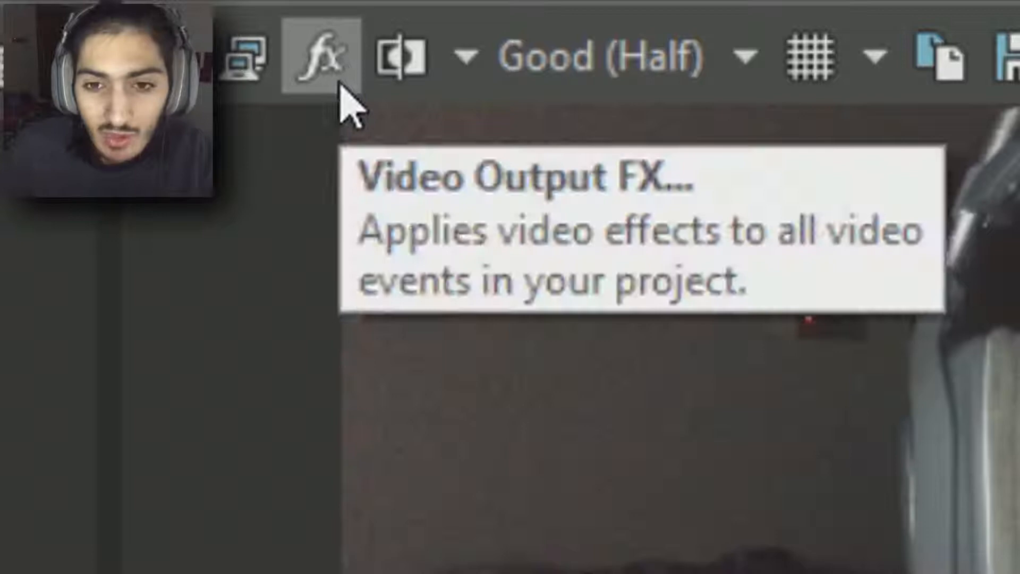
# In VEGAS Pro, add the VEGAS Levels effect to the Video Output FX chain with the Computer RGB to Studio RGB preset
pyautogui.click(657, 19)
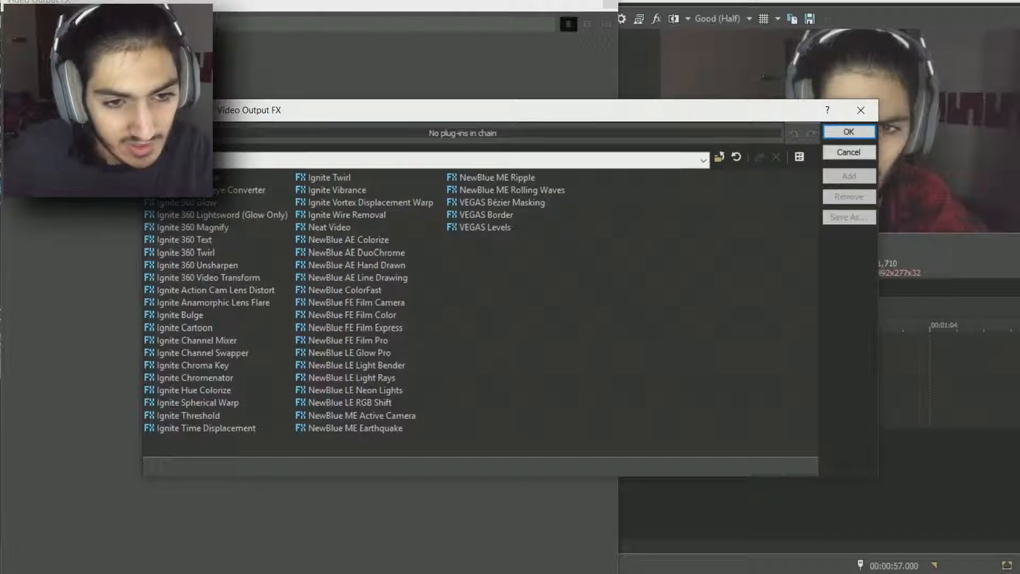
pyautogui.doubleClick(485, 227)
pyautogui.click(568, 60)
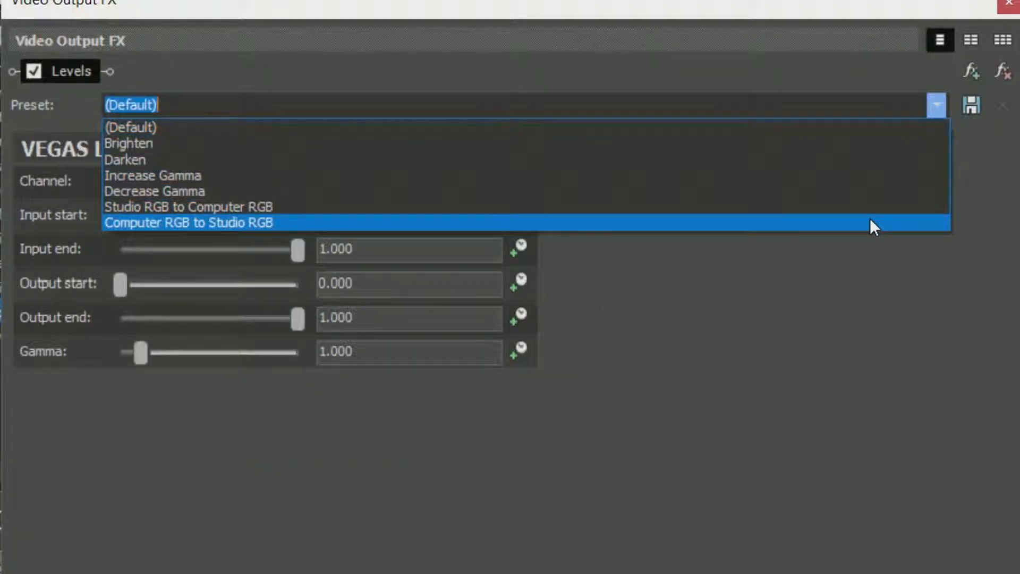
pyautogui.click(871, 221)
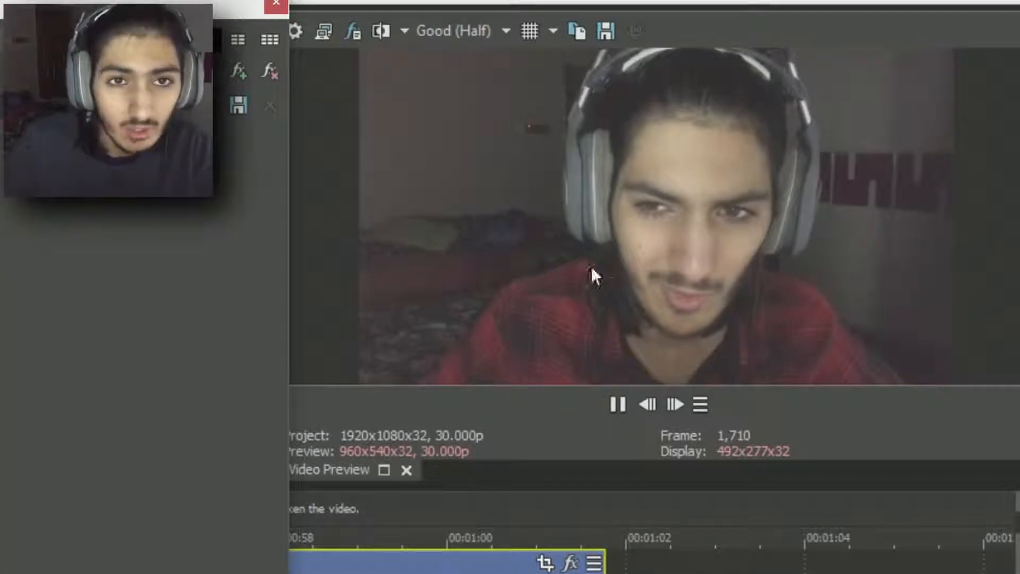